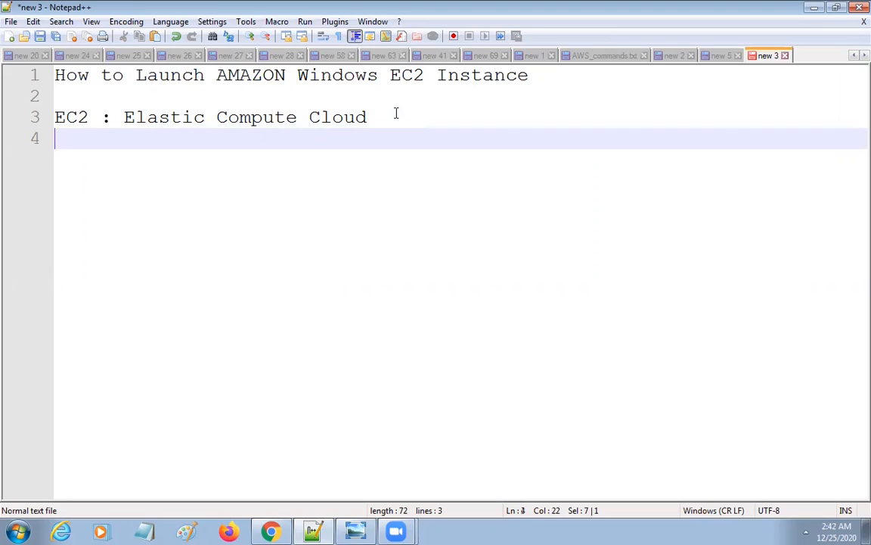
- Switch to the AWS Management Console in Chrome and reload the console's home page
mouse_move(296, 530)
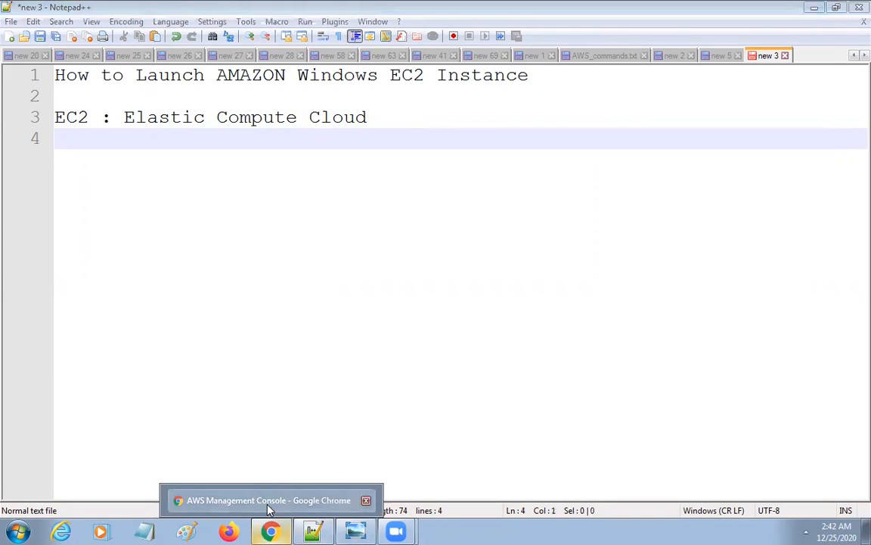
click(270, 508)
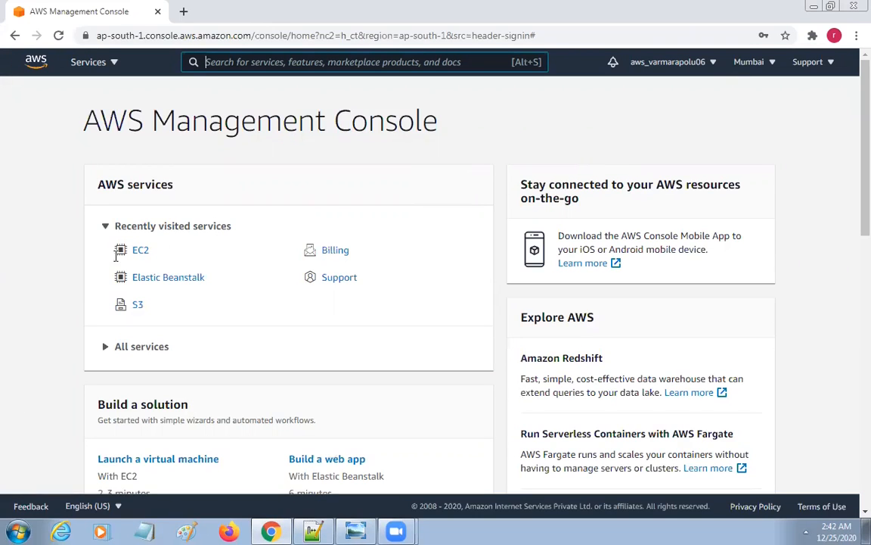
click(105, 68)
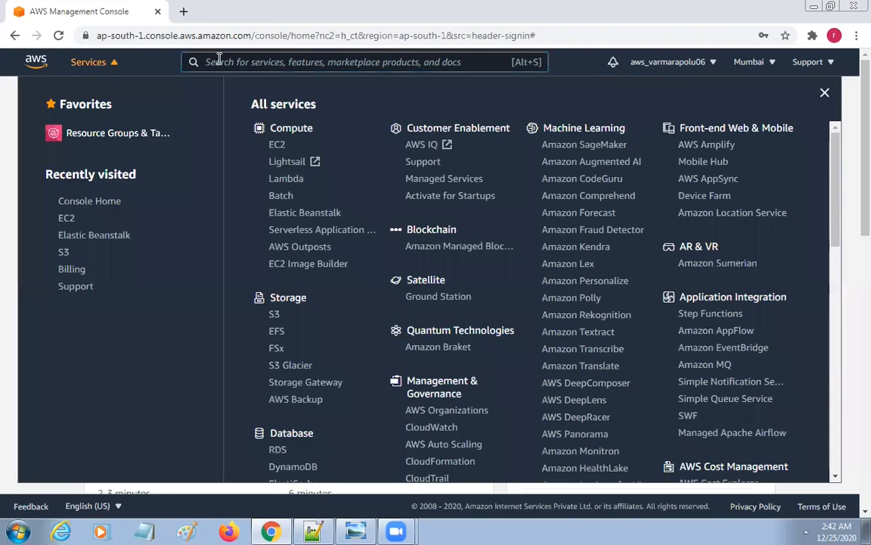
click(91, 65)
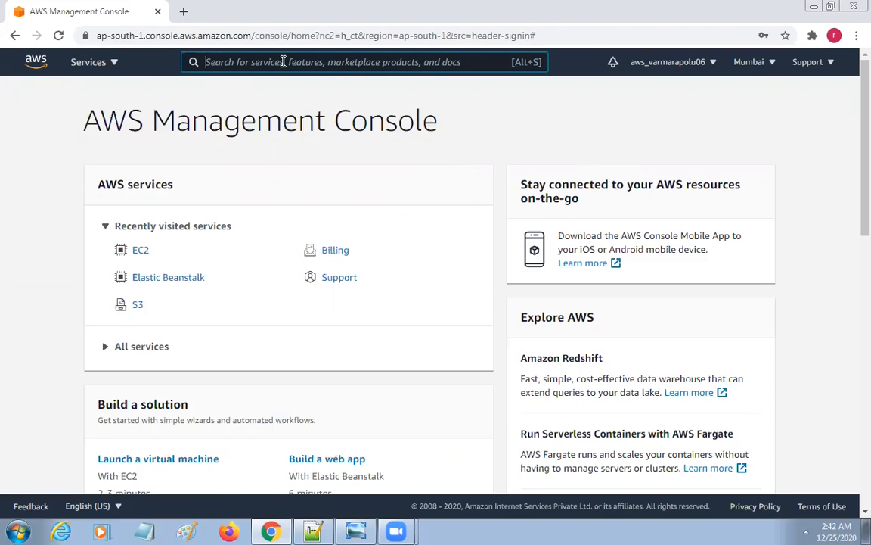
click(38, 67)
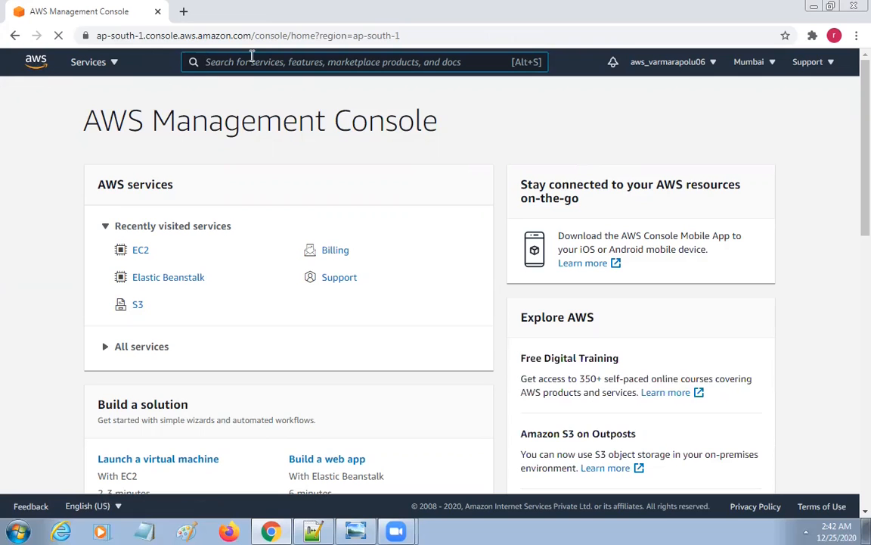
- Look through the full list of AWS services, including the Compute category
click(113, 62)
scroll(556, 333, down, 10)
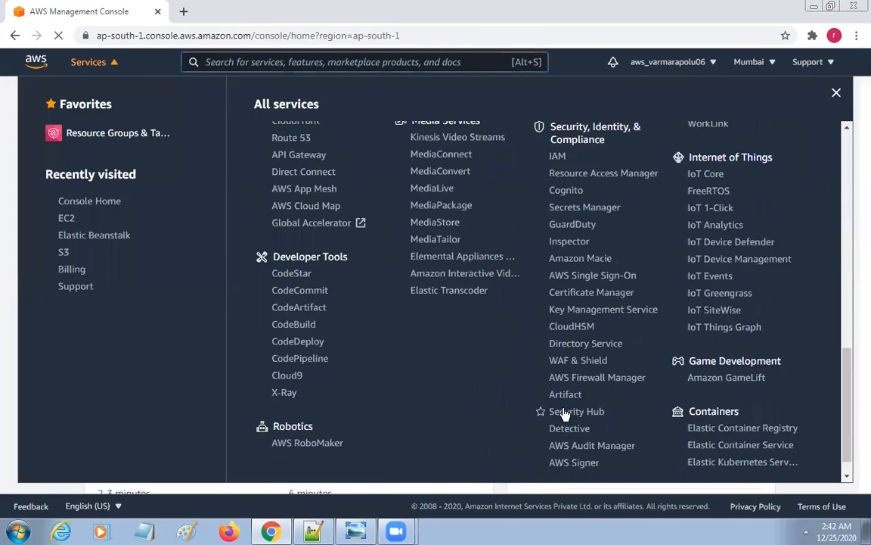
scroll(565, 415, down, 1)
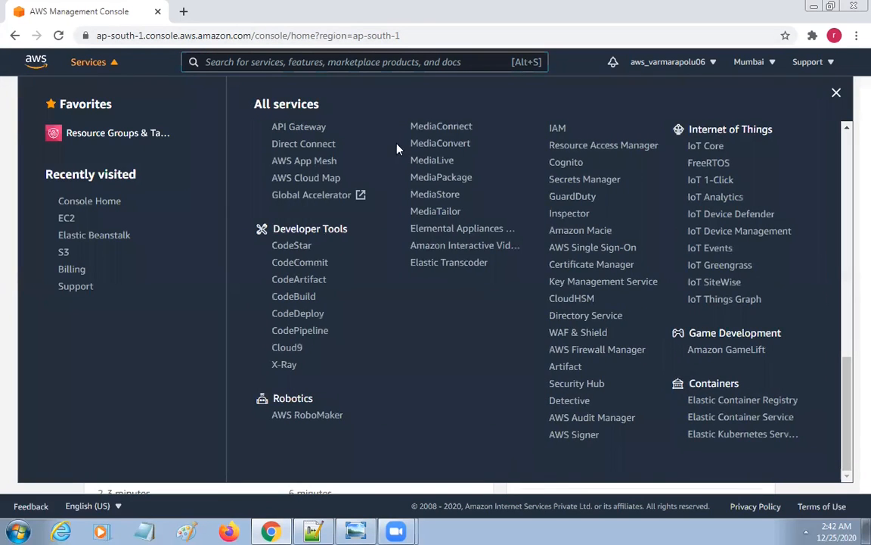
scroll(488, 261, up, 15)
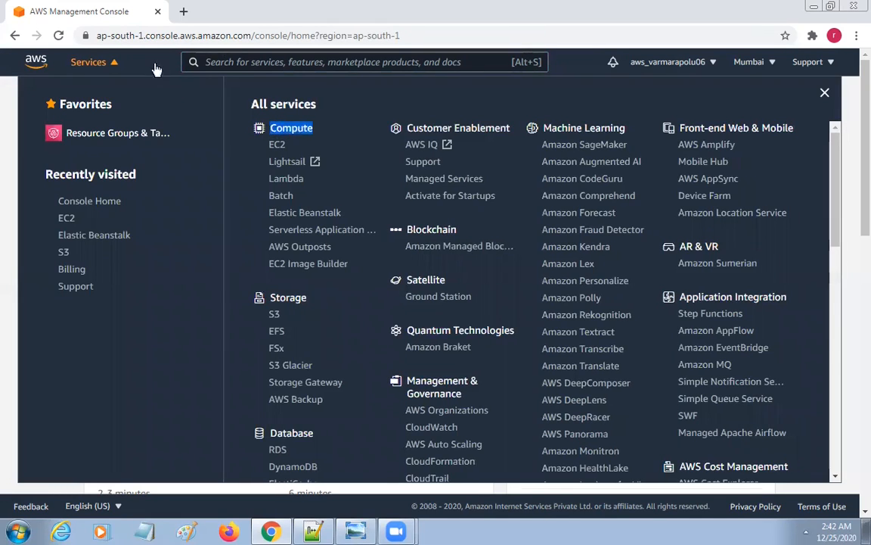
click(87, 61)
- Search the console's services for "Ec2", open the EC2 dashboard, and dismiss the K7 security notification
click(255, 64)
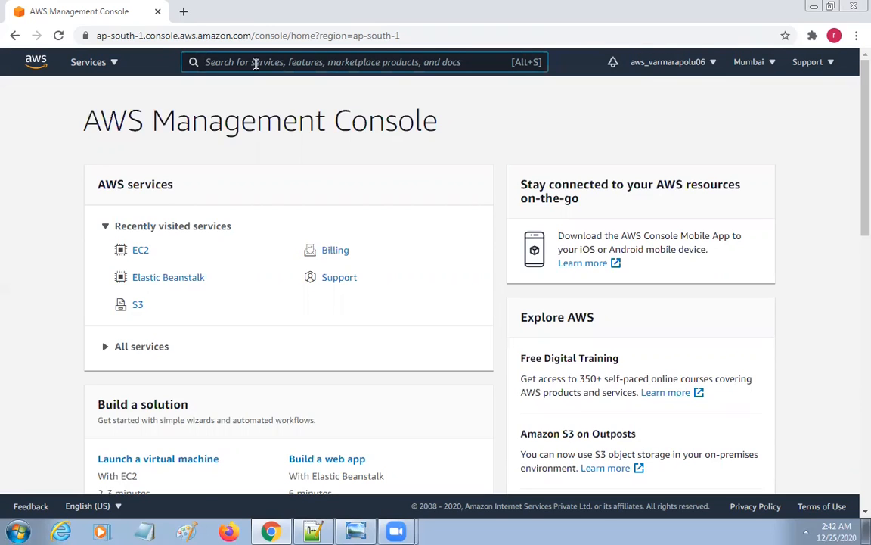
text(Ec2)
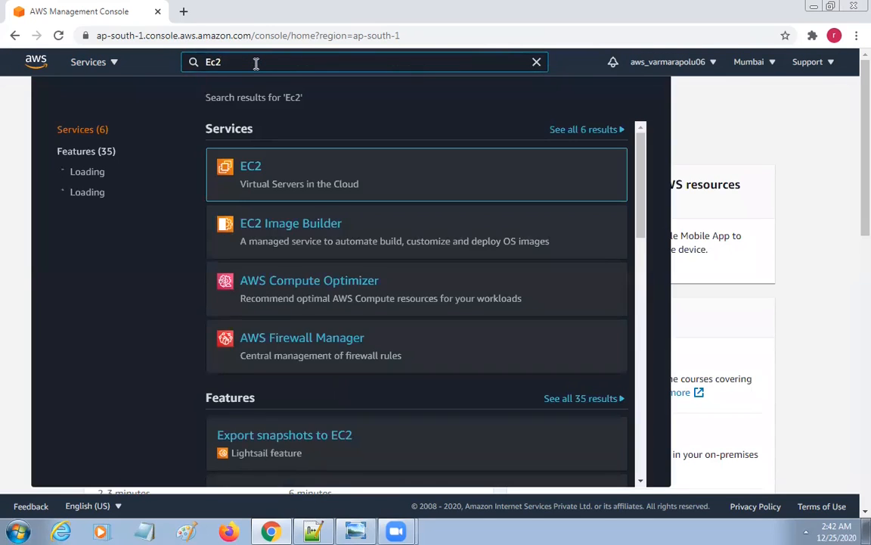
click(259, 176)
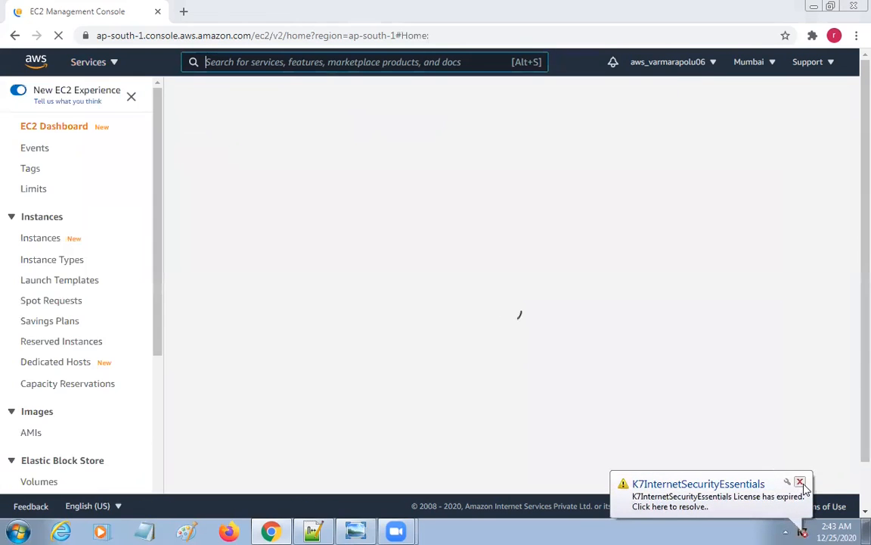
click(802, 484)
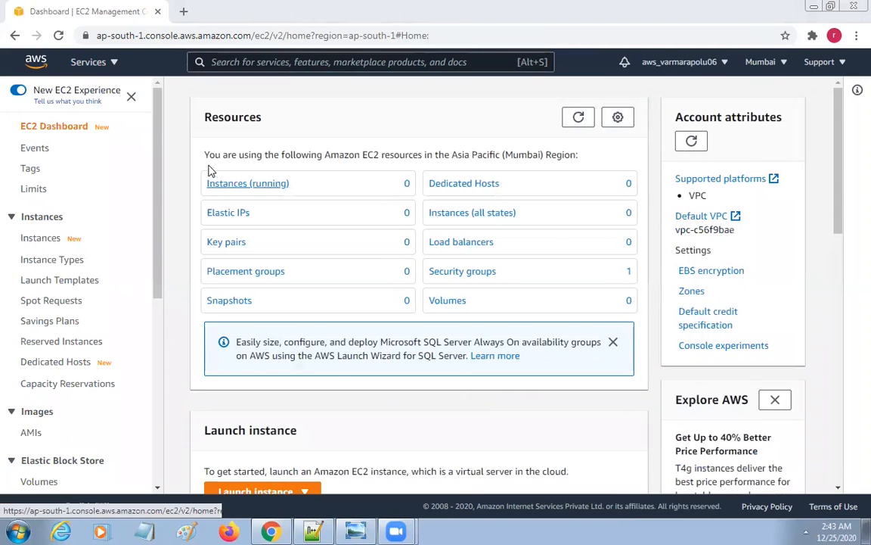
- Start the launch instance wizard from the EC2 dashboard, without using a template
drag(205, 157, 433, 303)
mouse_move(23, 127)
mouse_down()
mouse_move(107, 127)
mouse_move(23, 124)
mouse_move(16, 138)
mouse_up()
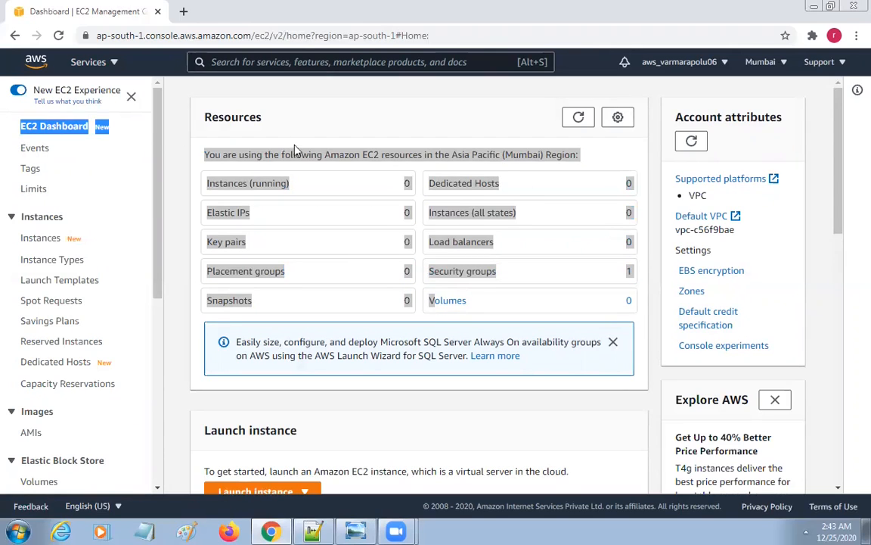
click(318, 119)
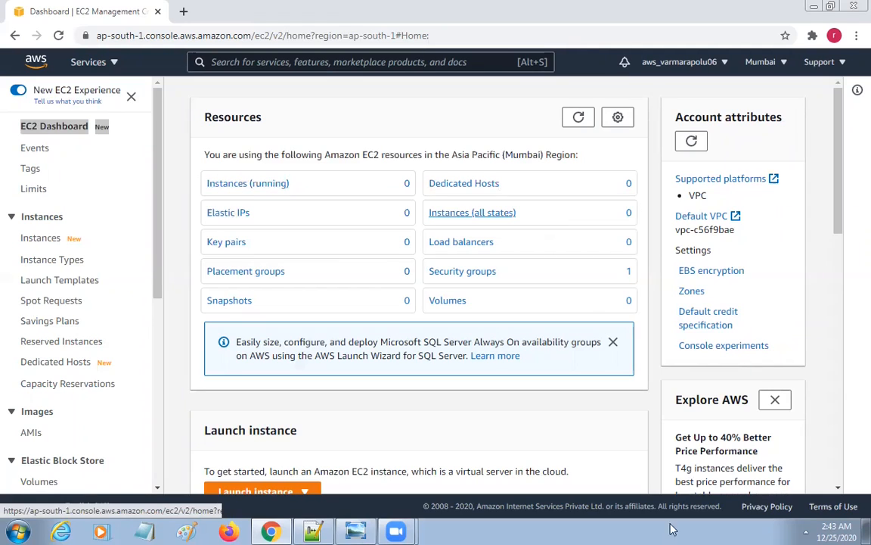
scroll(579, 297, down, 3)
scroll(440, 273, up, 2)
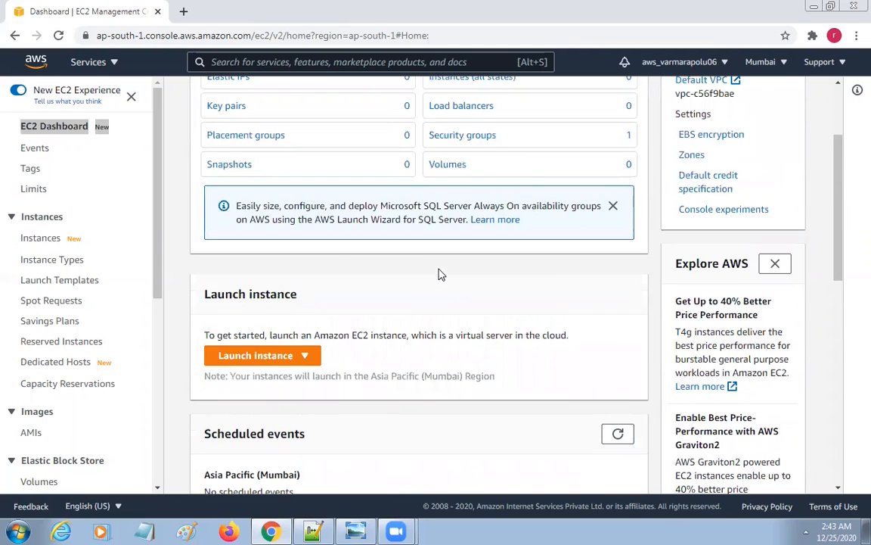
click(306, 358)
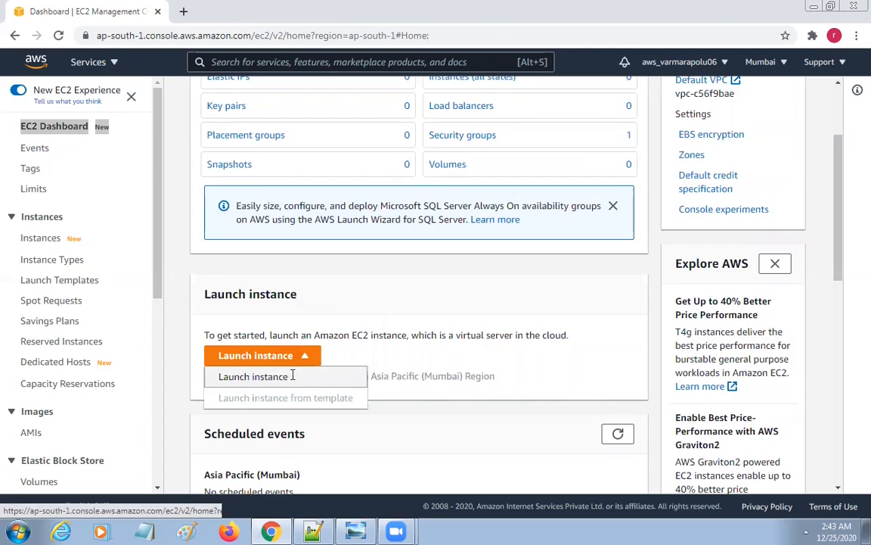
click(294, 379)
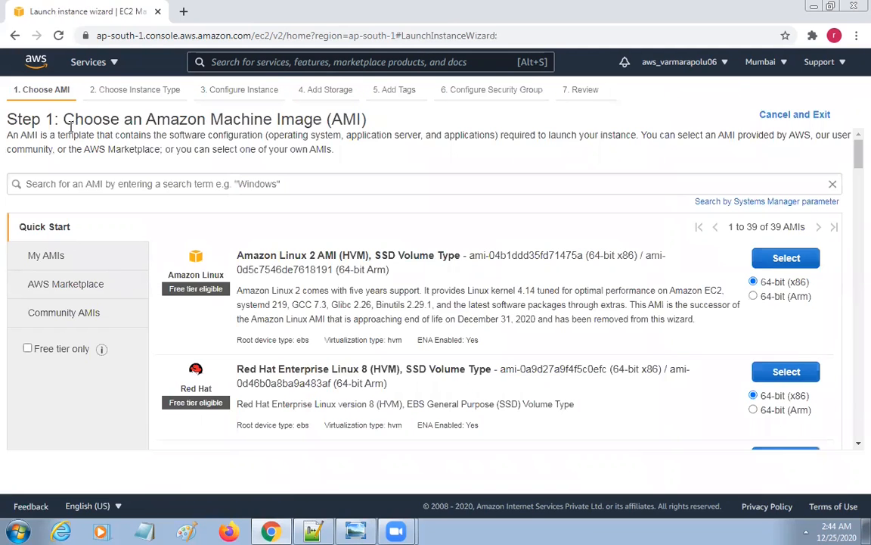
- Restrict the list of Amazon Machine Images to free tier only
drag(60, 119, 323, 121)
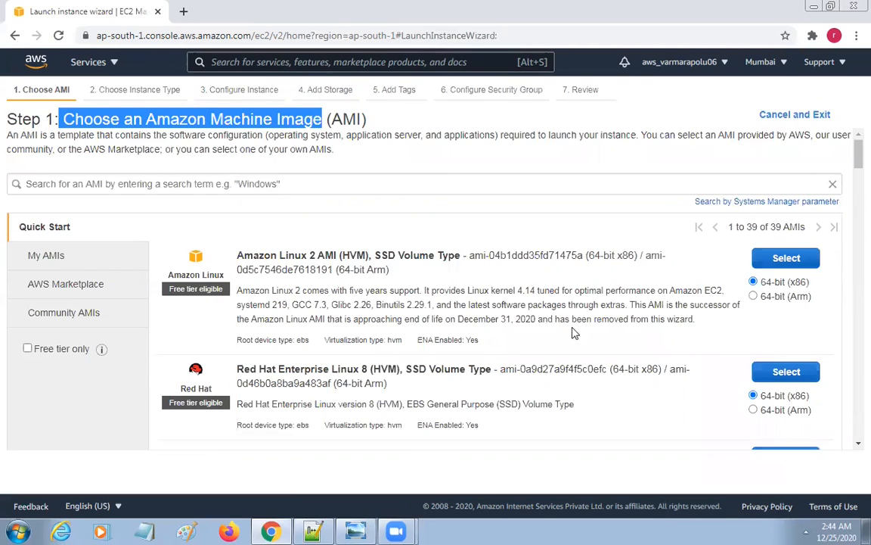
scroll(519, 299, down, 4)
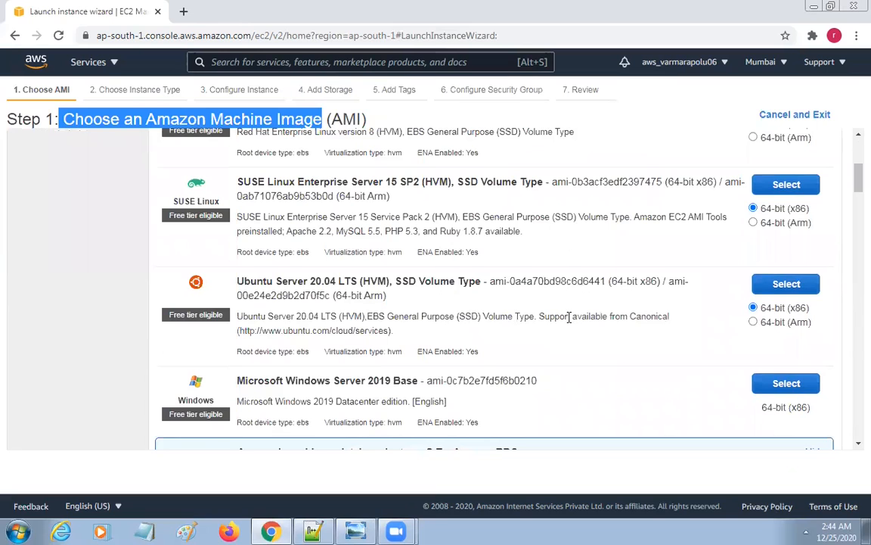
scroll(569, 317, down, 3)
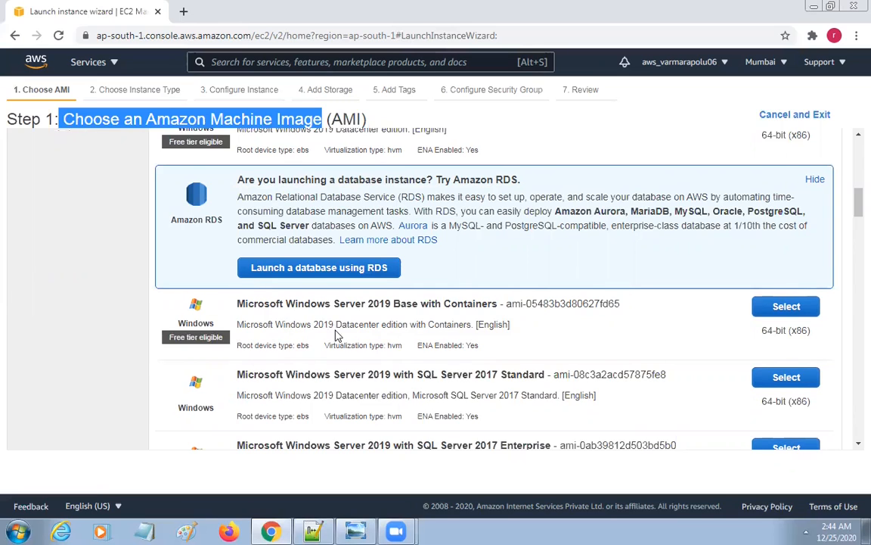
scroll(336, 335, up, 10)
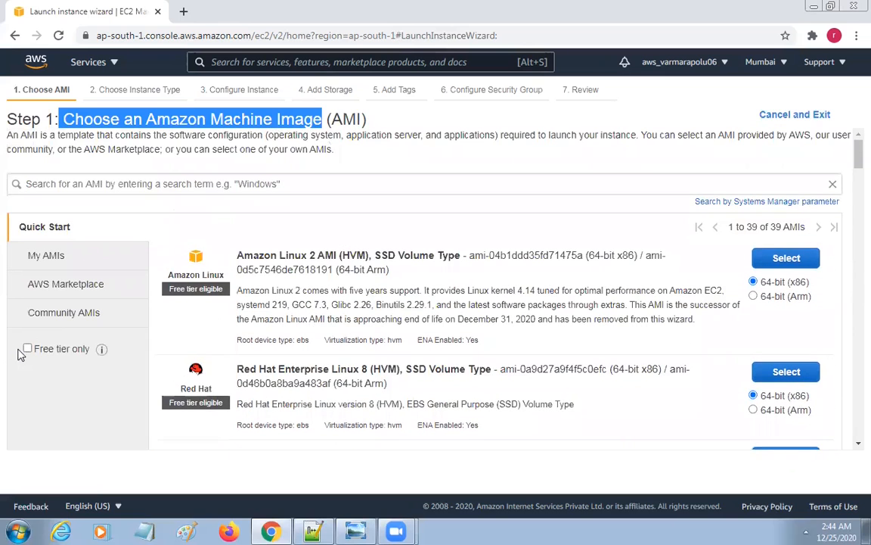
click(27, 349)
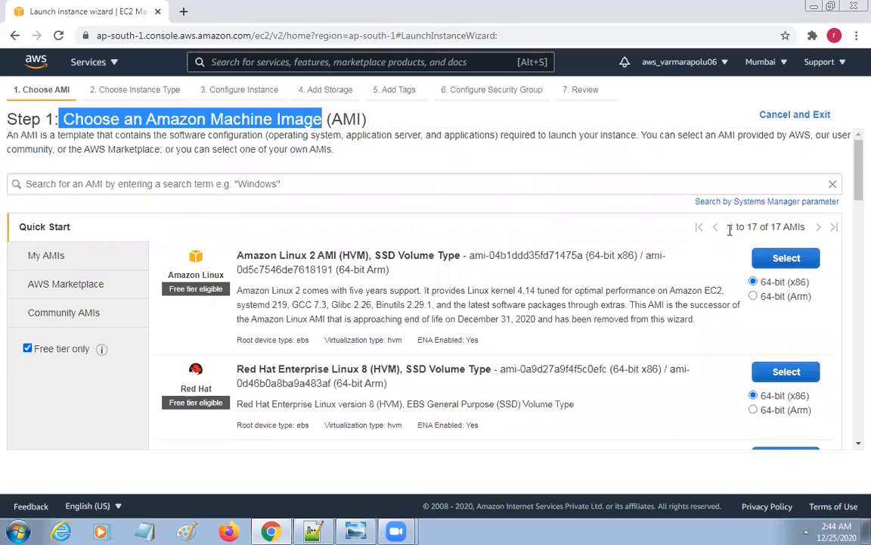
drag(726, 227, 808, 227)
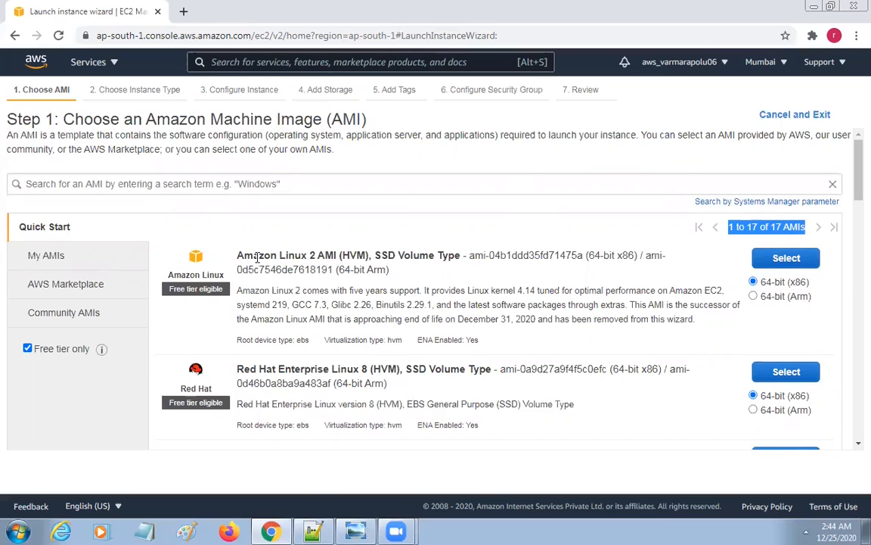
- Search the free tier Amazon Machine Images for "windows"
click(278, 263)
triple_click(278, 262)
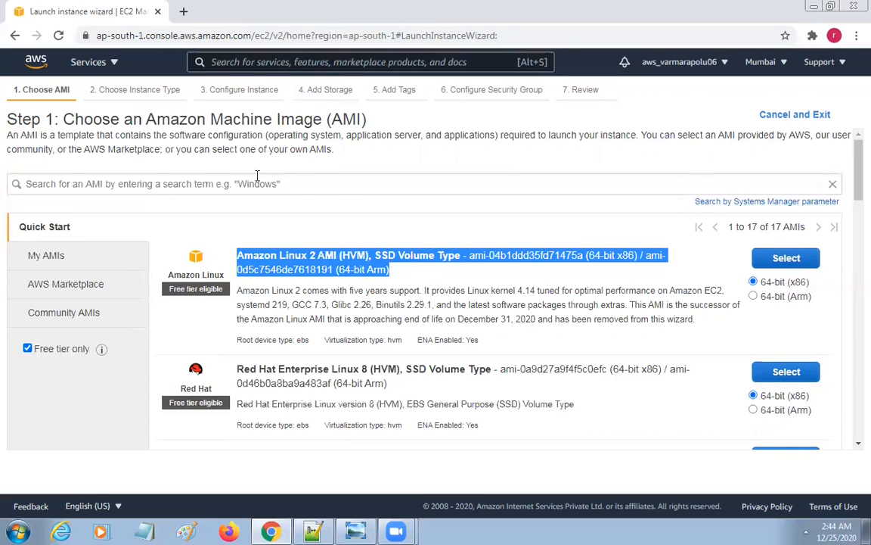
click(220, 184)
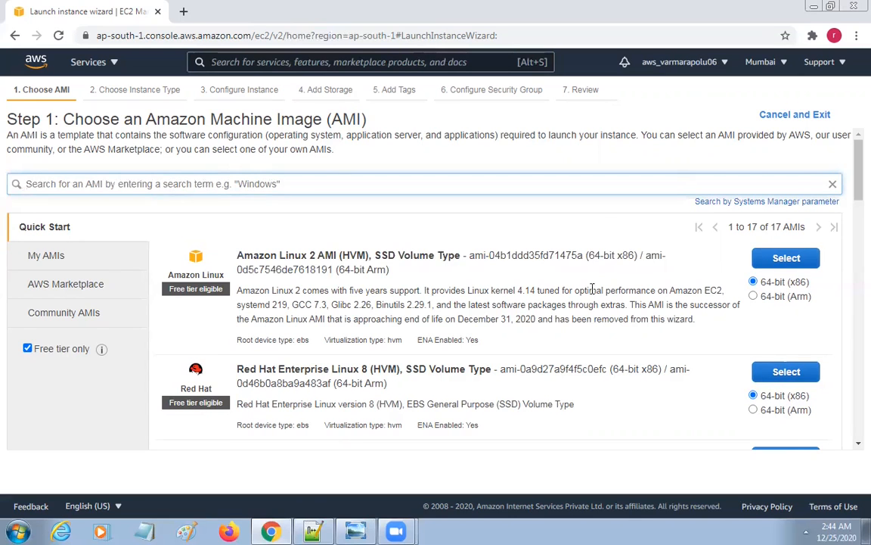
scroll(609, 343, down, 10)
scroll(602, 334, down, 10)
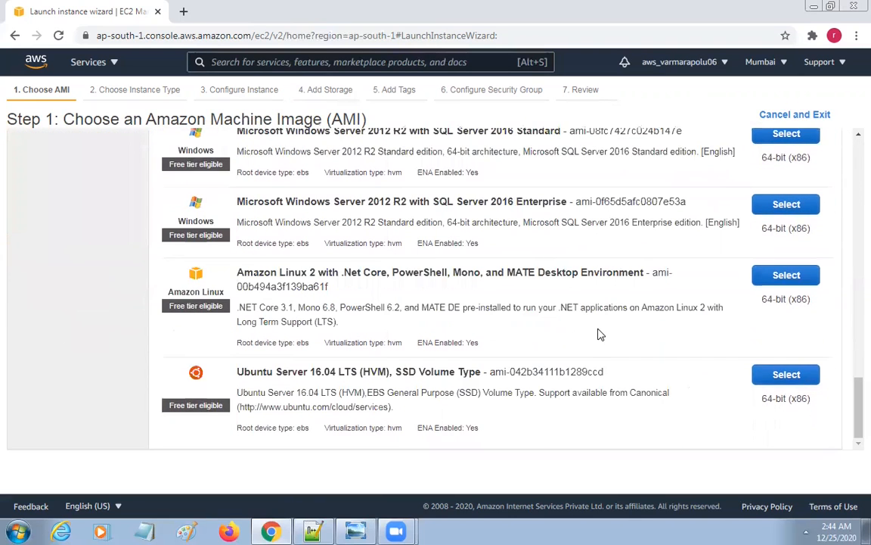
scroll(601, 334, up, 20)
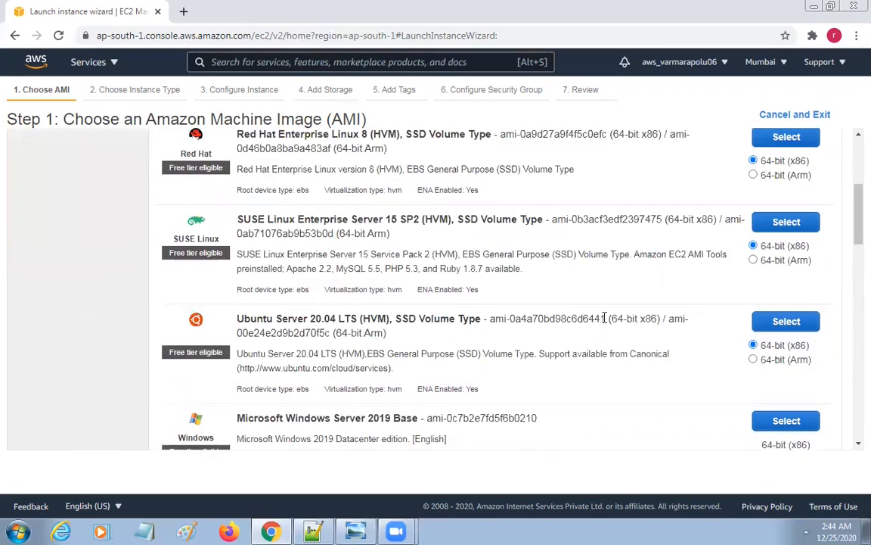
click(253, 184)
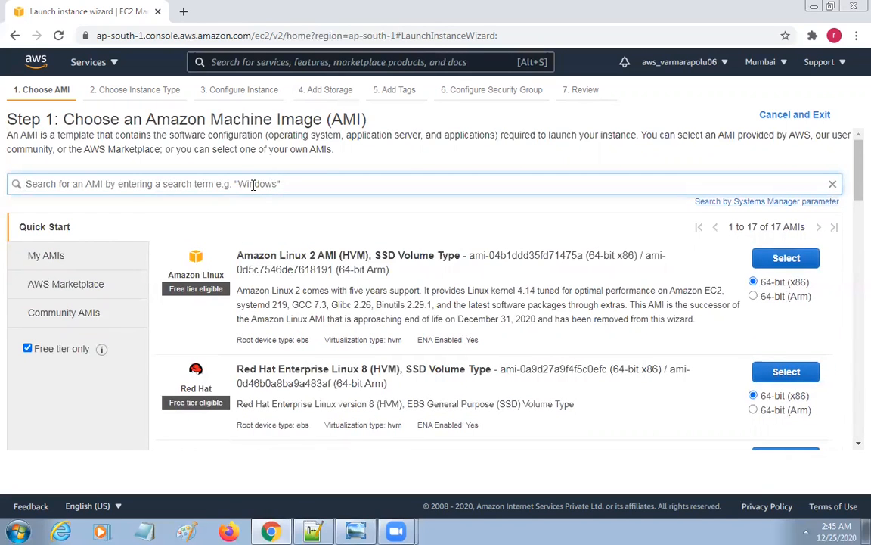
text(wind)
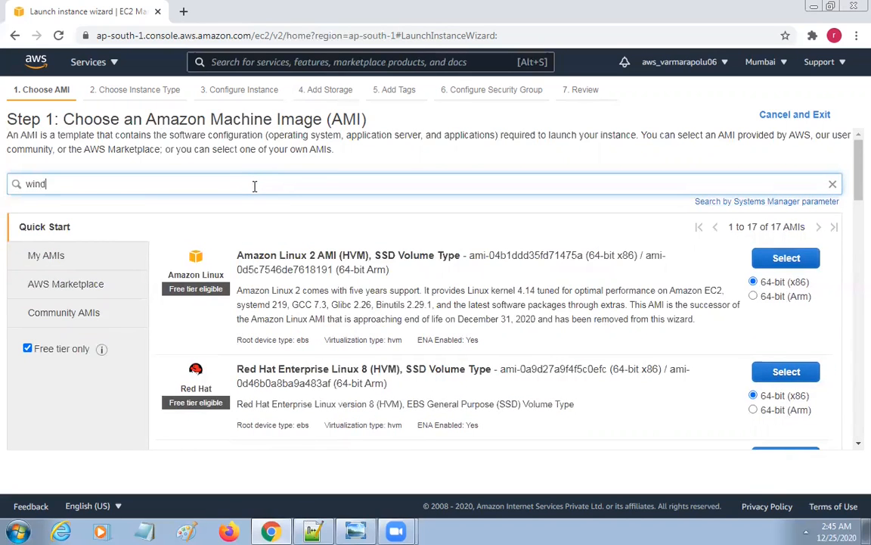
text(ows)
key(Return)
- Examine the Windows Server images in the search results and how many are offered
scroll(469, 386, down, 5)
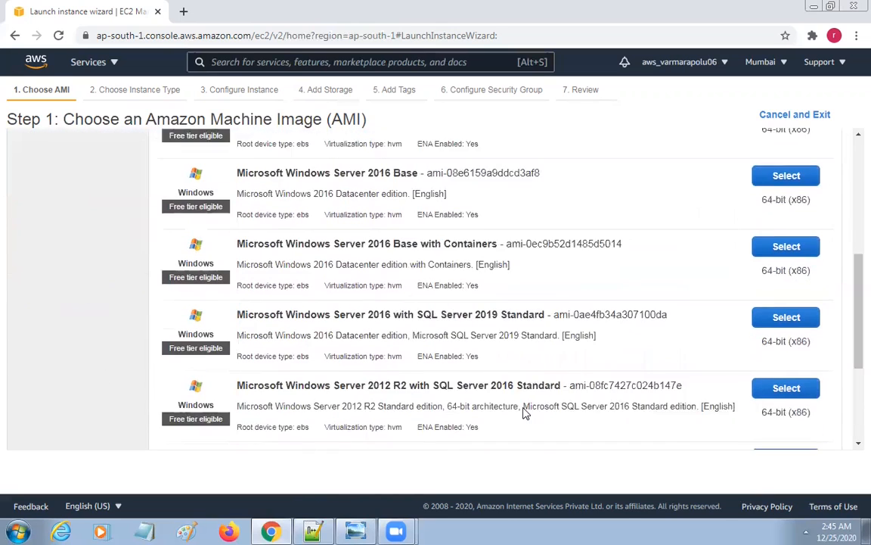
scroll(526, 412, down, 3)
scroll(605, 408, up, 3)
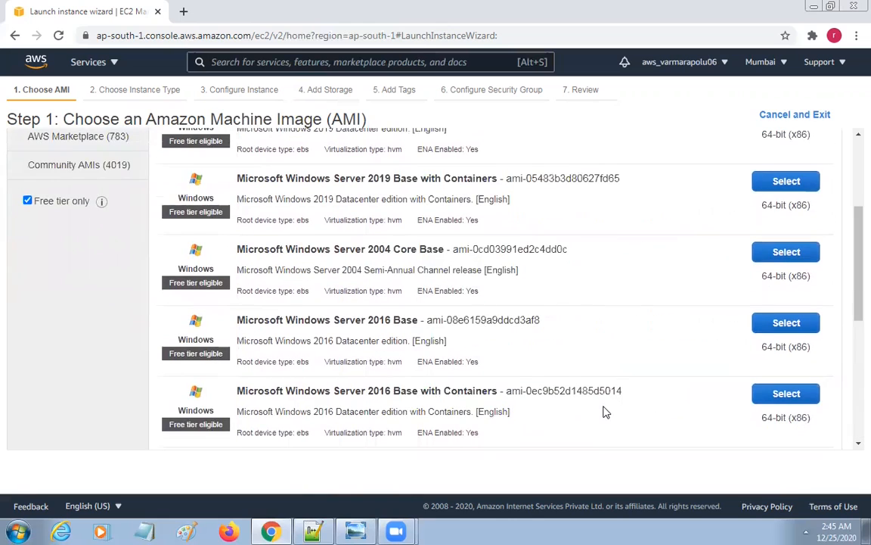
scroll(606, 393, down, 2)
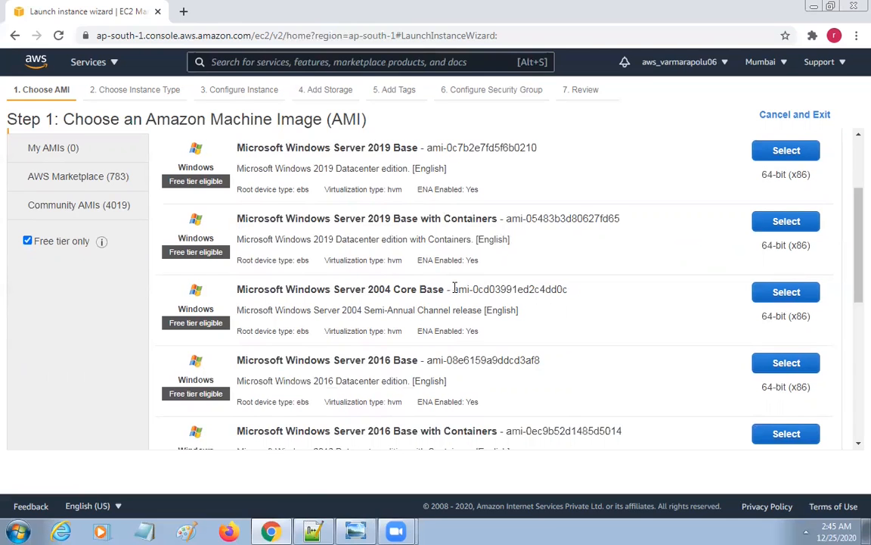
scroll(492, 303, down, 10)
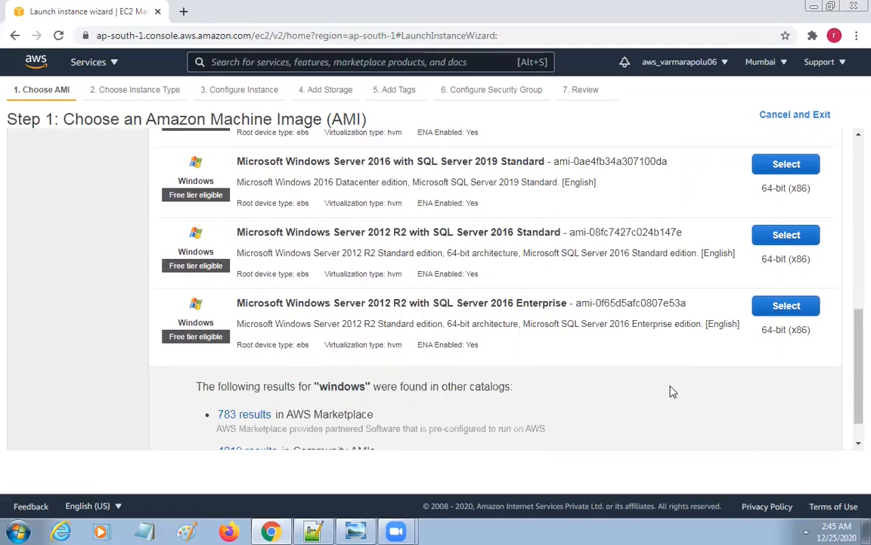
scroll(676, 387, up, 10)
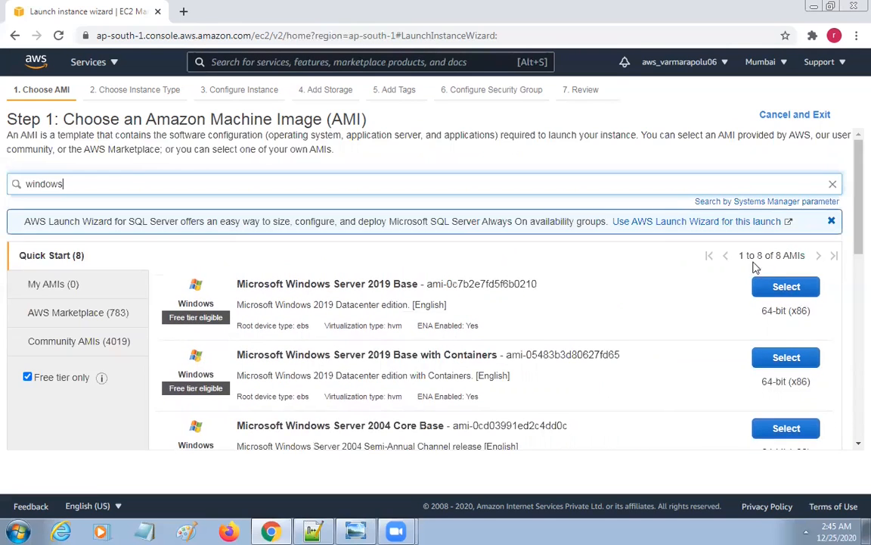
drag(738, 254, 781, 252)
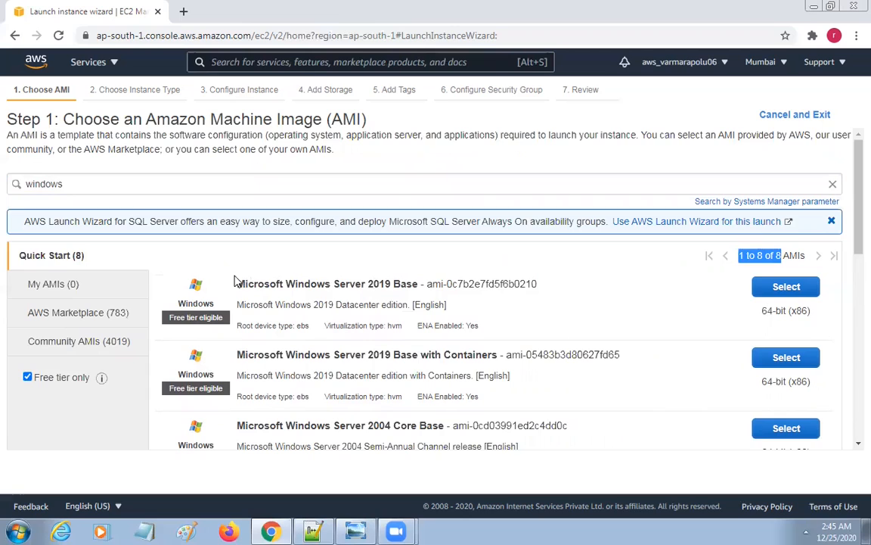
- Select the Microsoft Windows Server 2019 Base image for the new instance
click(270, 285)
drag(270, 285, 491, 328)
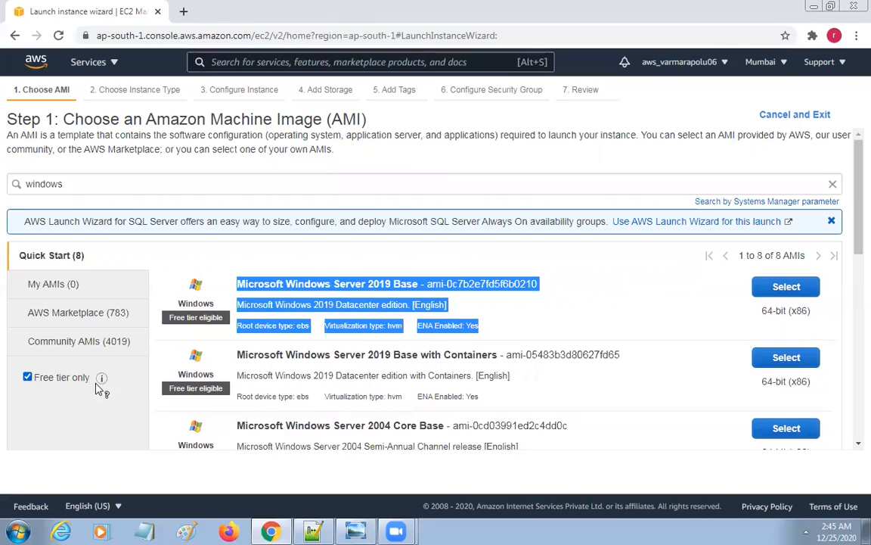
click(789, 294)
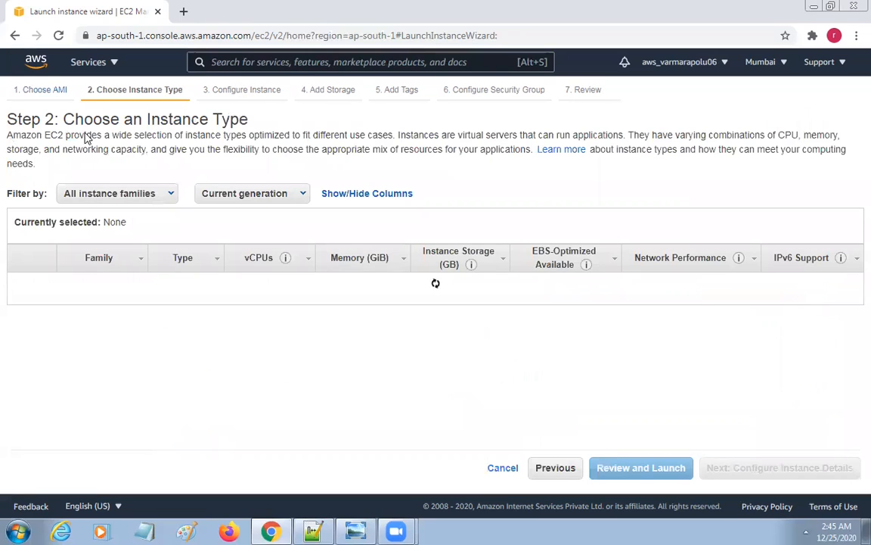
- Review the instance types, keep the free tier eligible t2.micro, and continue to the instance details
drag(66, 118, 289, 118)
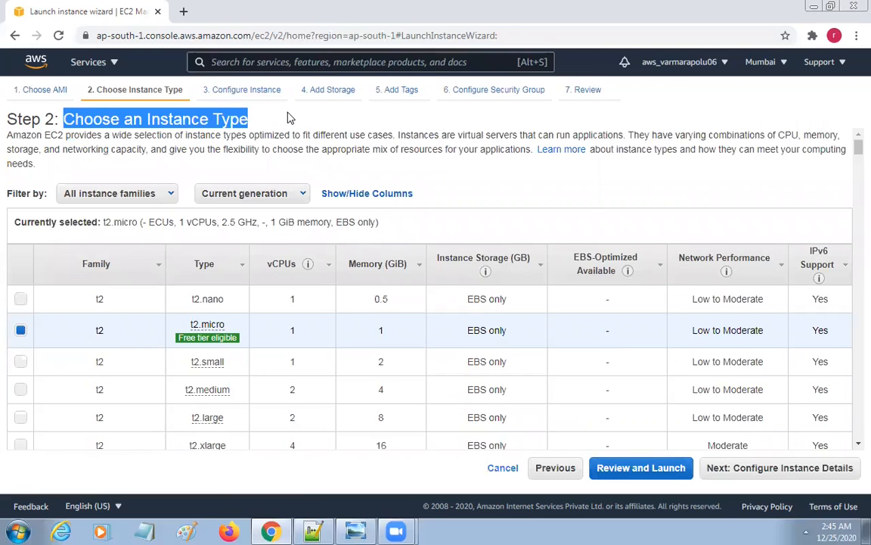
drag(65, 335, 121, 336)
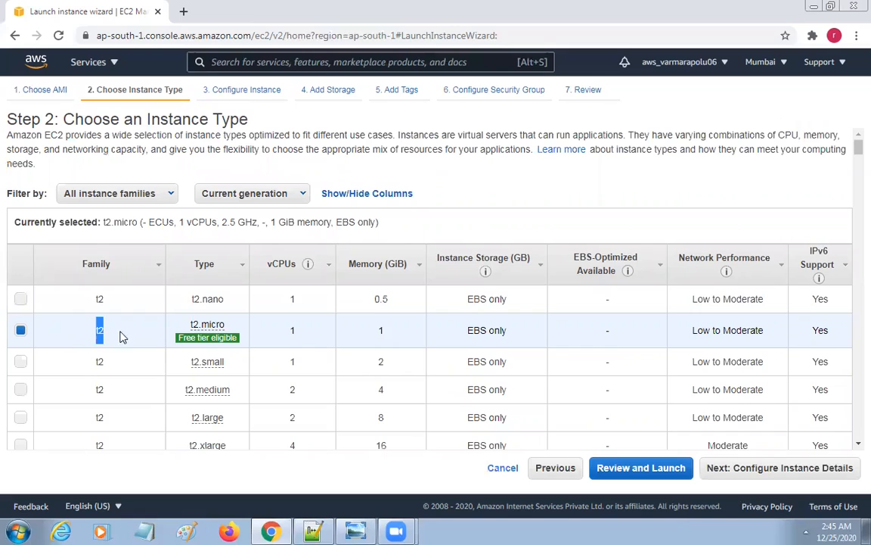
drag(213, 334, 213, 334)
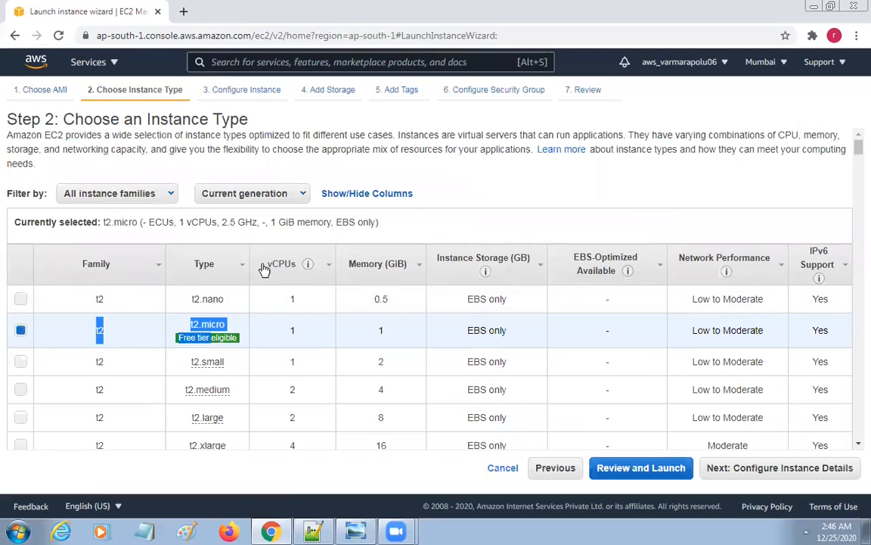
drag(267, 267, 296, 271)
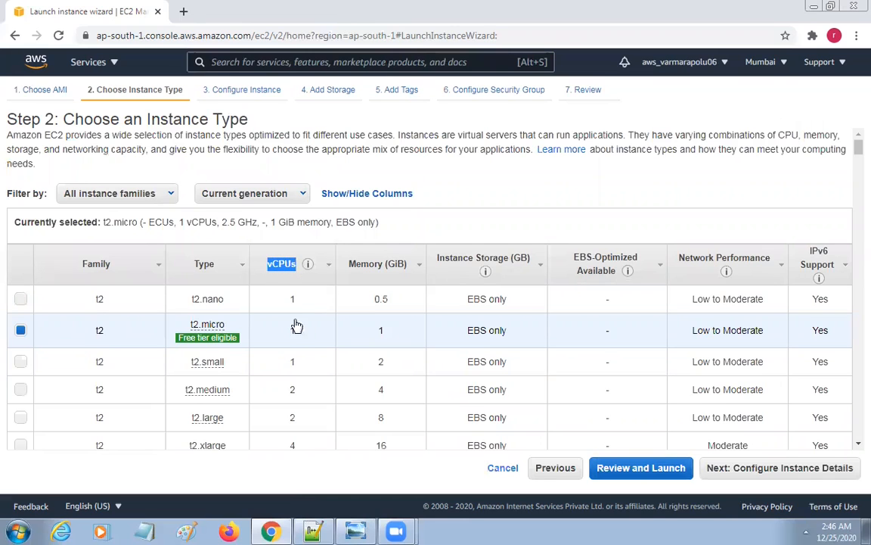
drag(279, 336, 295, 331)
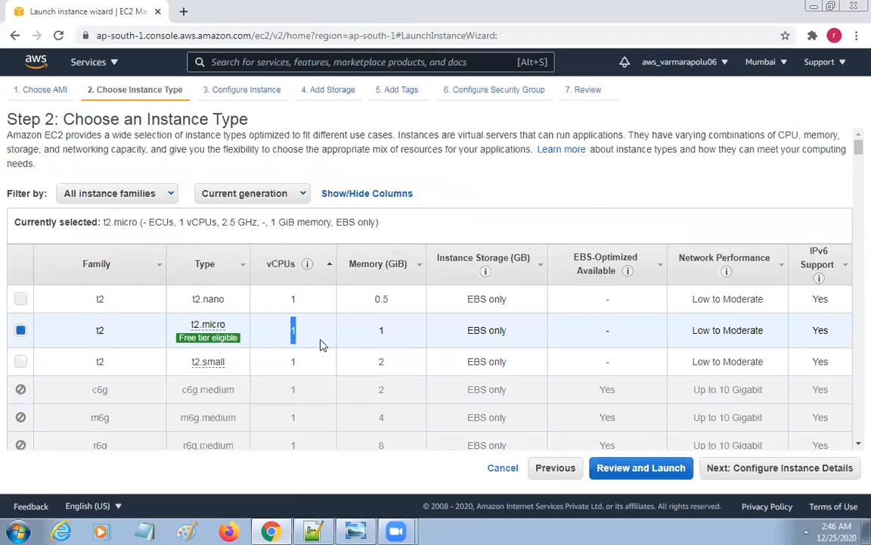
drag(370, 338, 390, 340)
scroll(410, 364, down, 3)
scroll(406, 360, up, 3)
click(66, 118)
drag(67, 118, 277, 131)
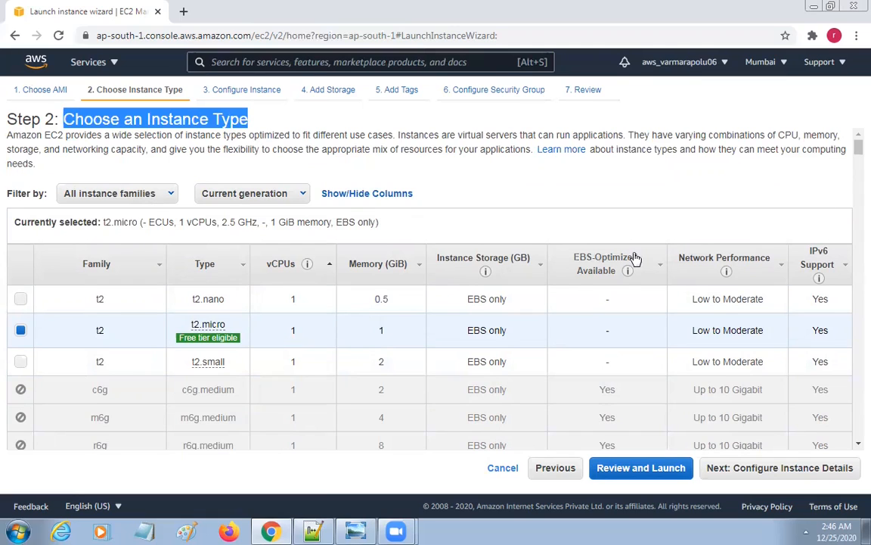
click(770, 473)
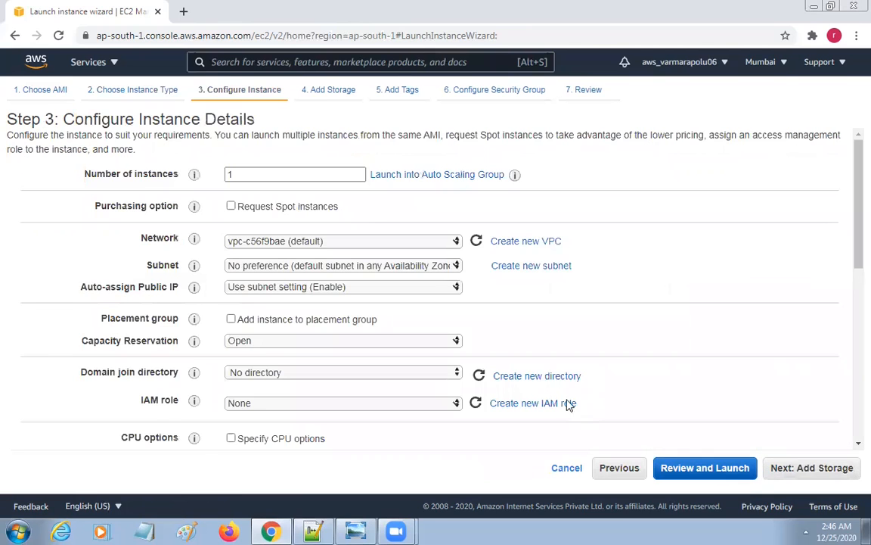
- Examine the instance details, including the number of instances and the available subnets in the default network
drag(62, 119, 277, 119)
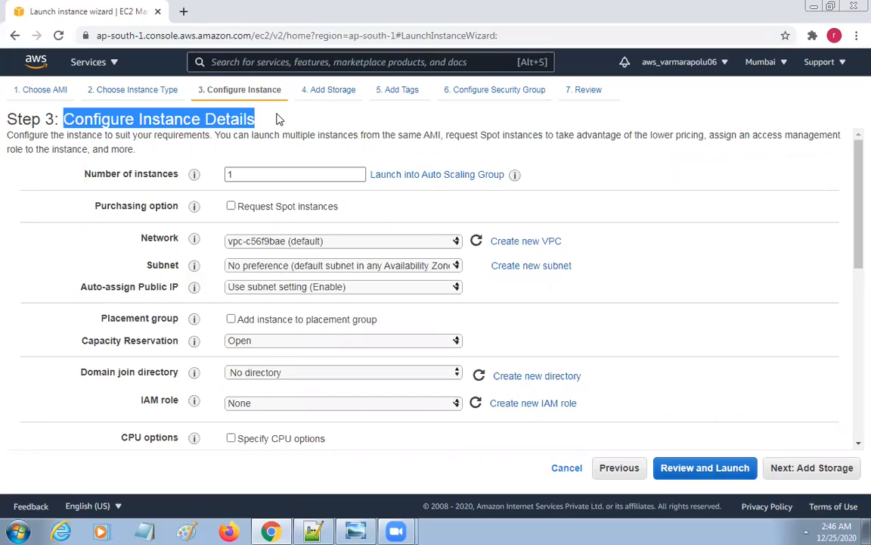
drag(180, 87, 279, 91)
scroll(399, 272, down, 6)
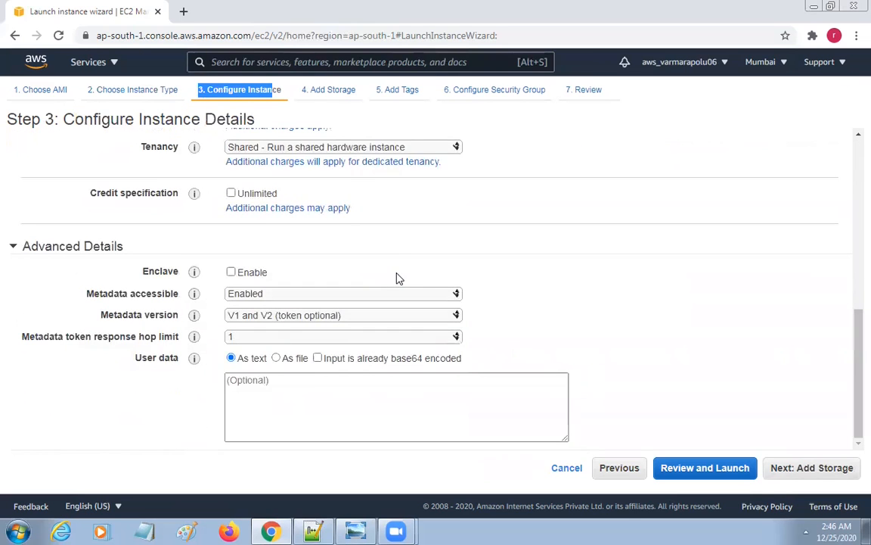
scroll(401, 290, up, 8)
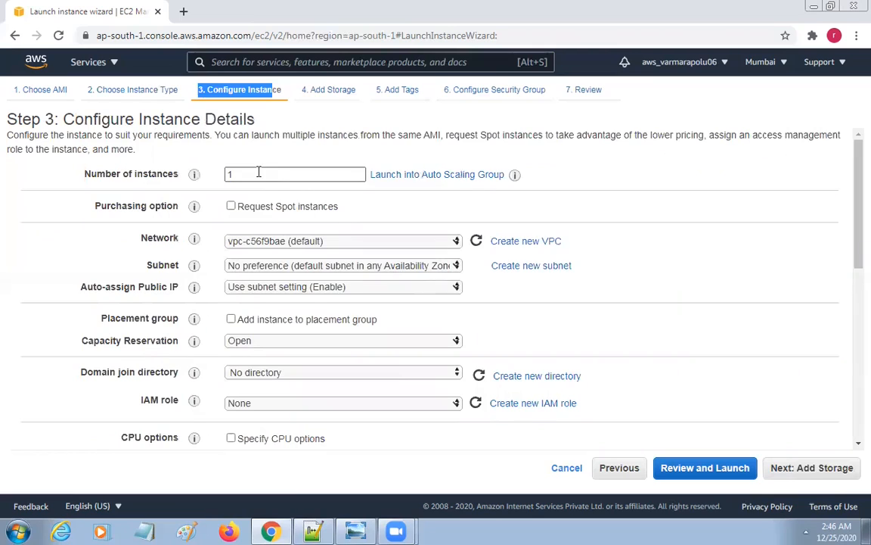
double_click(259, 173)
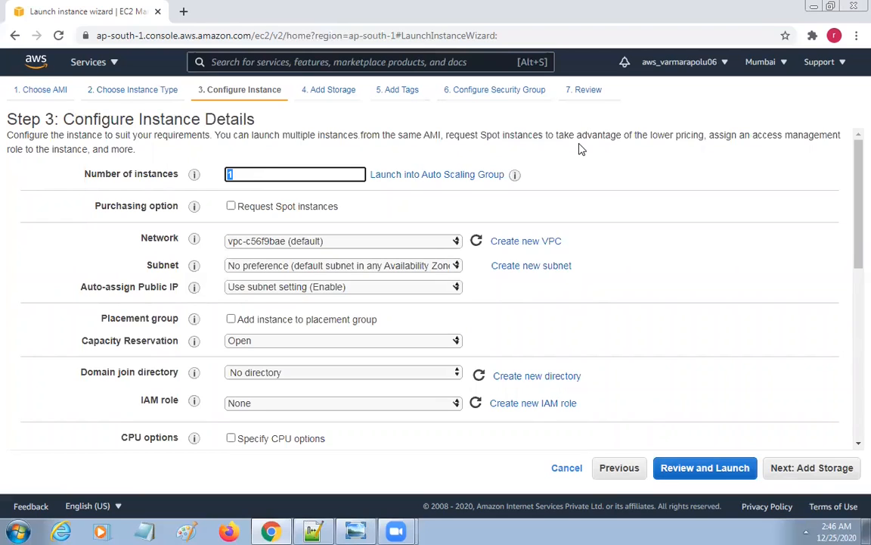
text(2)
click(457, 268)
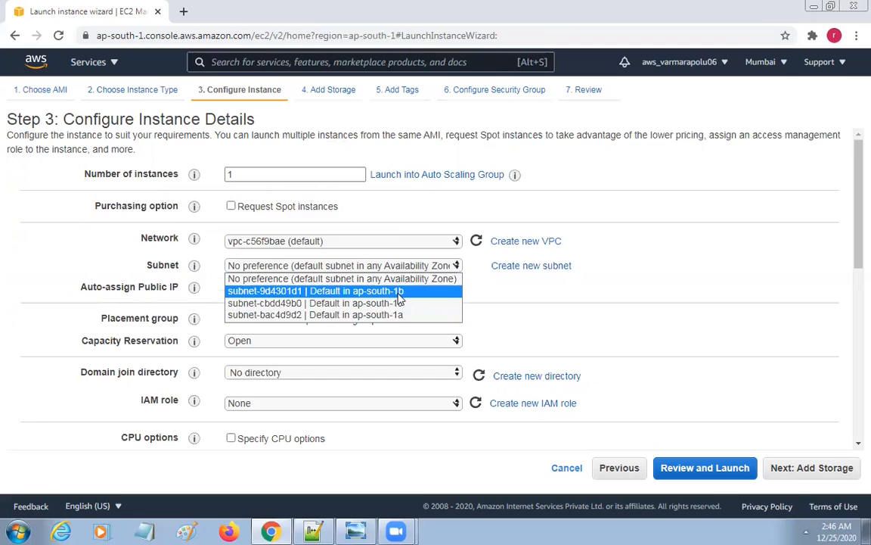
click(617, 271)
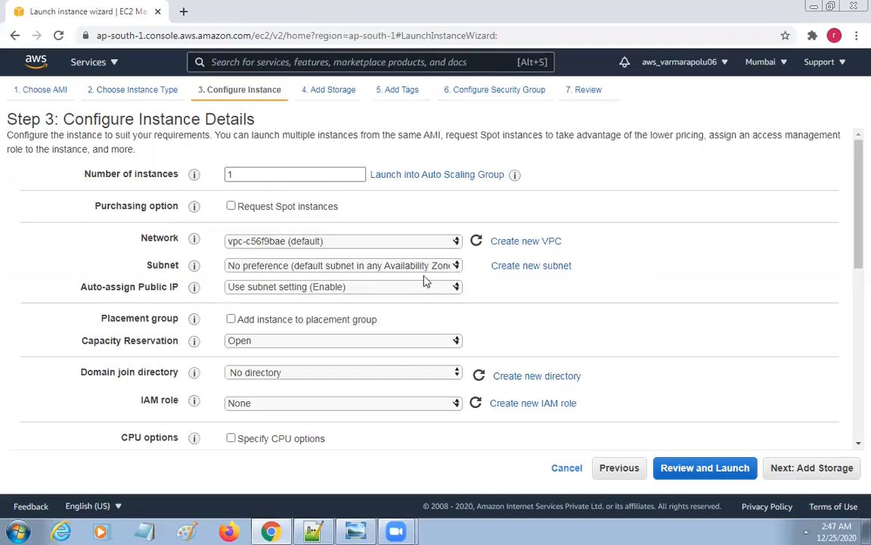
- Examine the Advanced Details section of the instance configuration, including the optional user data field
scroll(436, 338, down, 5)
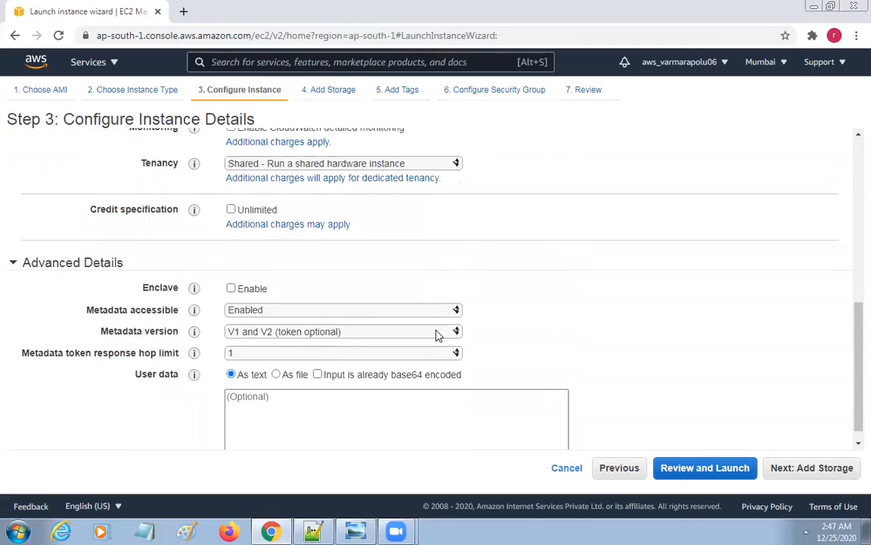
scroll(303, 331, down, 1)
drag(27, 247, 135, 254)
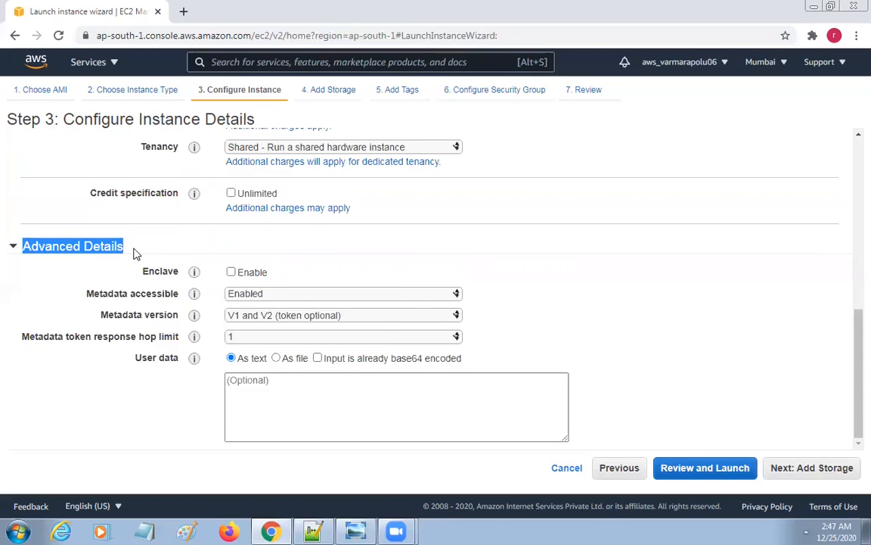
click(117, 247)
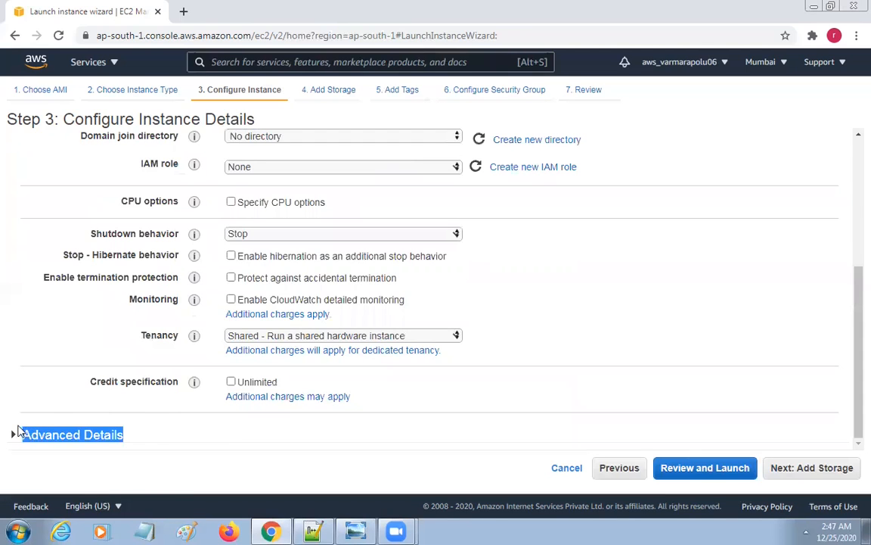
click(16, 432)
click(12, 435)
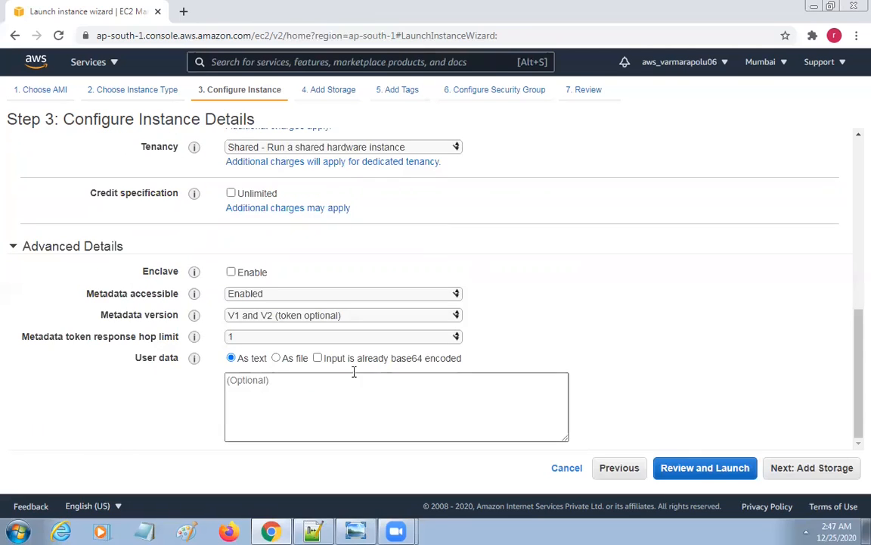
drag(132, 357, 186, 360)
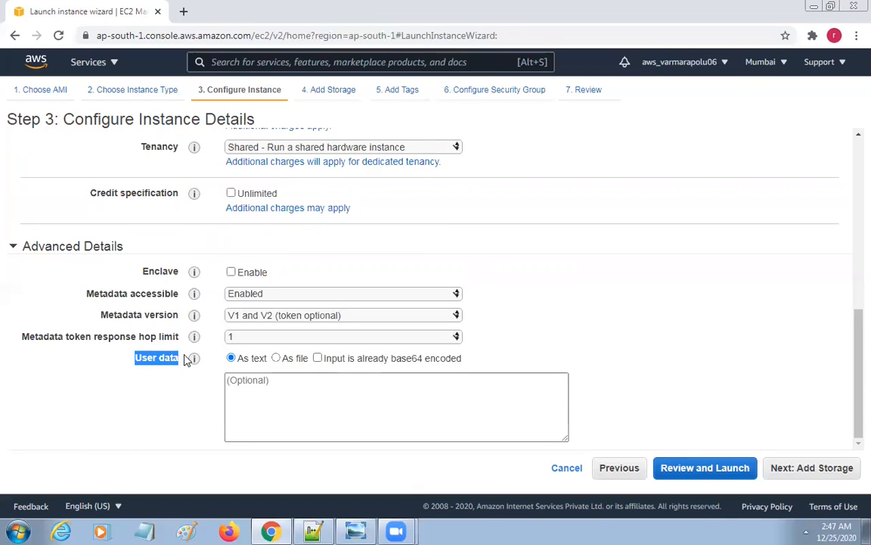
click(262, 380)
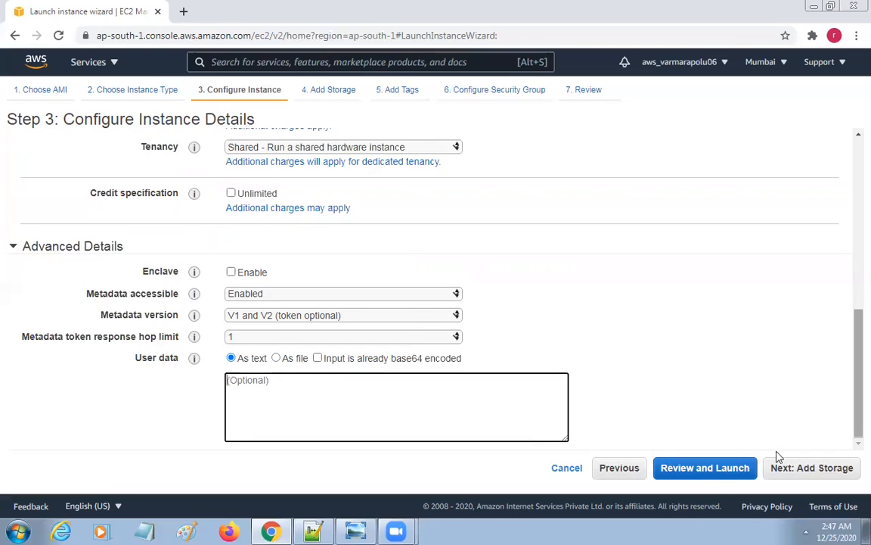
- Keep the default instance details and continue to the storage settings
scroll(422, 406, up, 10)
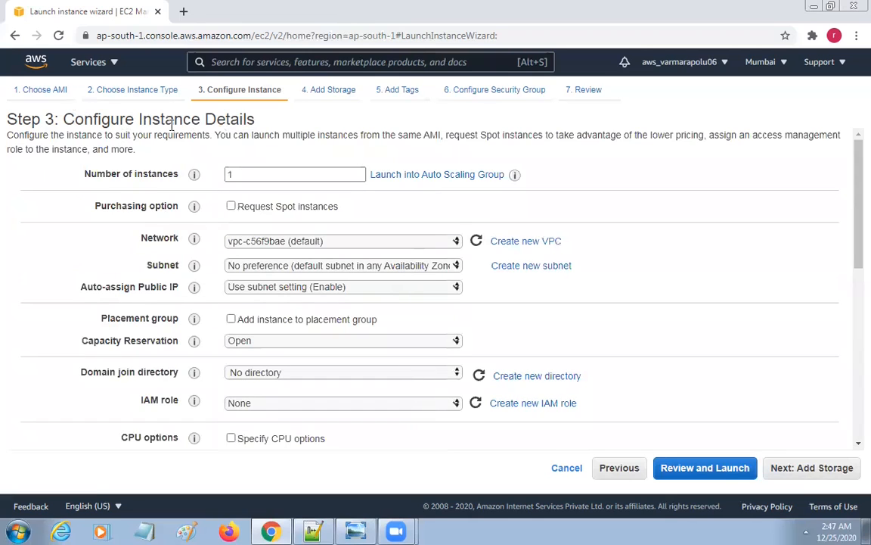
drag(248, 116, 65, 110)
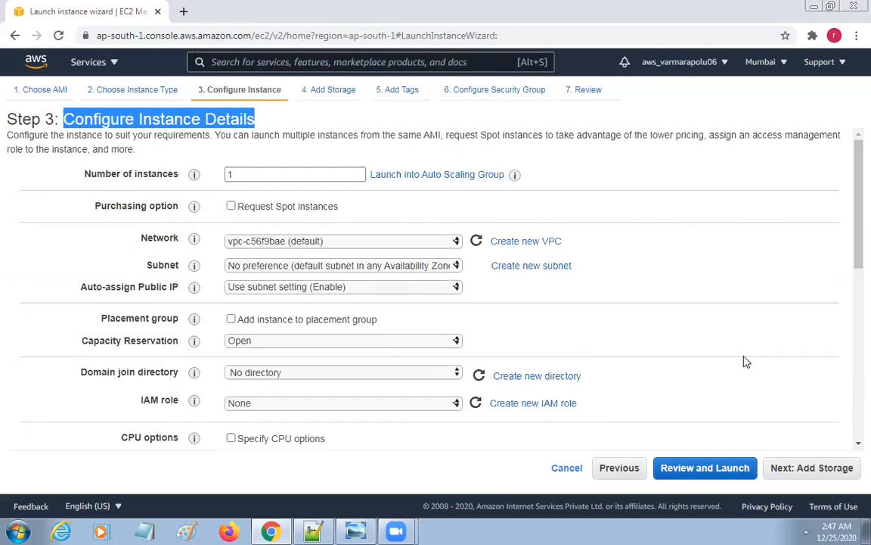
scroll(670, 321, down, 5)
click(816, 469)
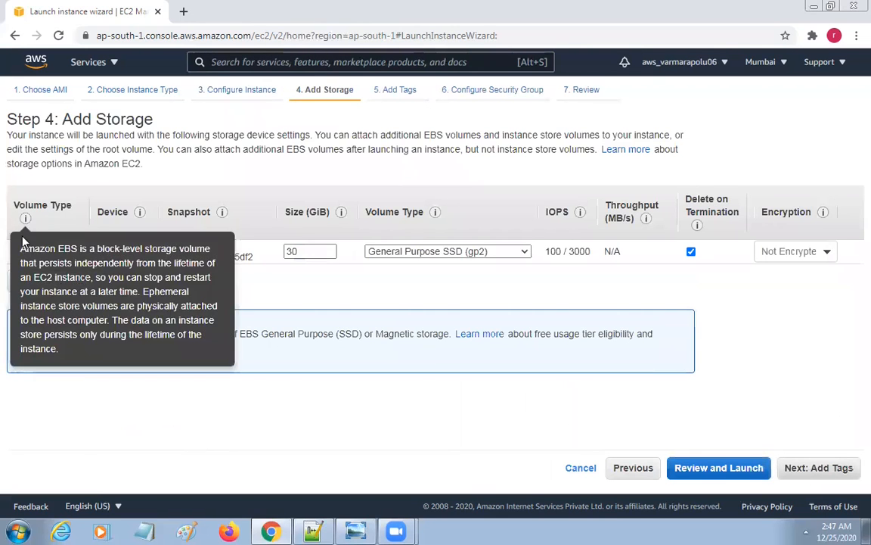
- Keep the root volume at 30 GiB and continue to the instance tags
drag(61, 119, 189, 132)
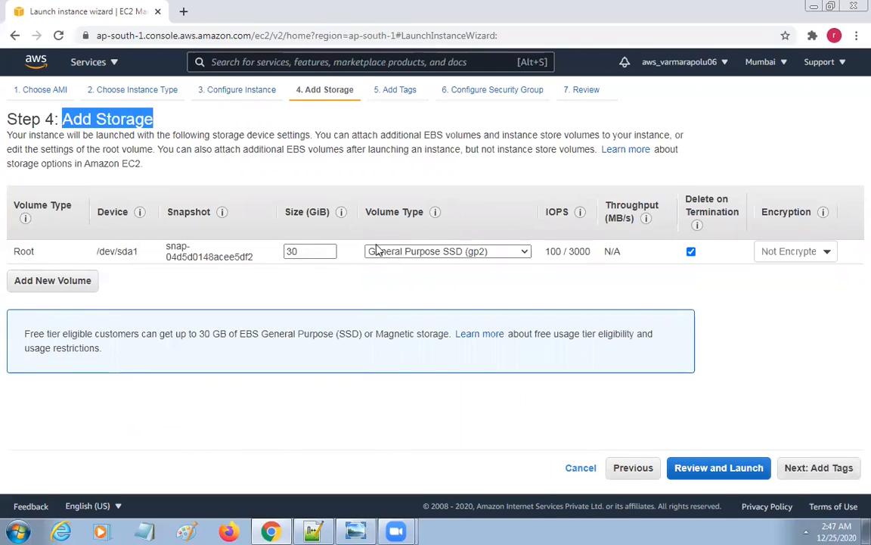
double_click(320, 254)
drag(320, 254, 361, 259)
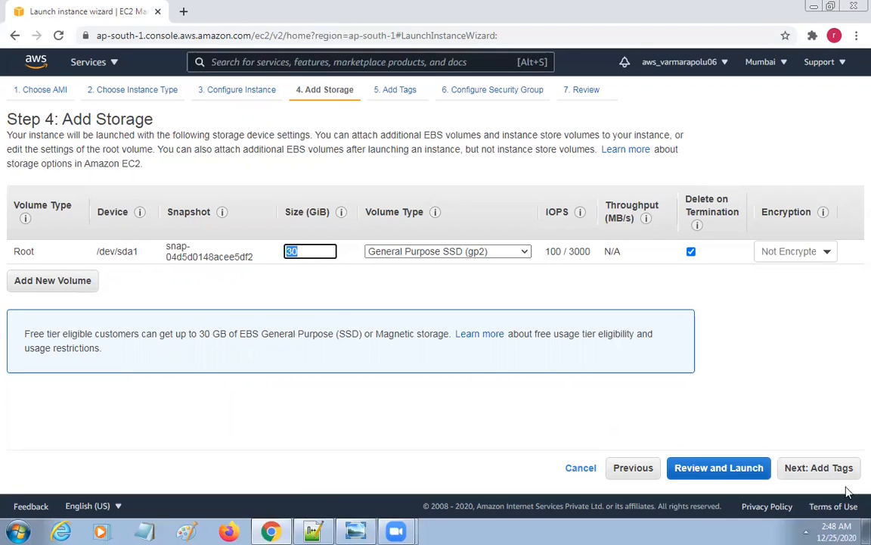
click(307, 249)
double_click(307, 249)
click(817, 468)
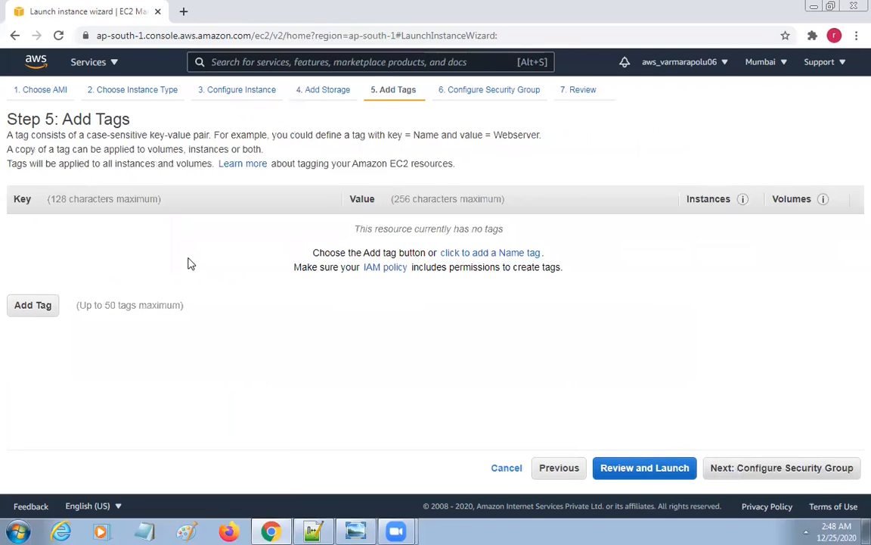
- Add a Name tag with the value "Win2019" and continue to the security group configuration
click(520, 255)
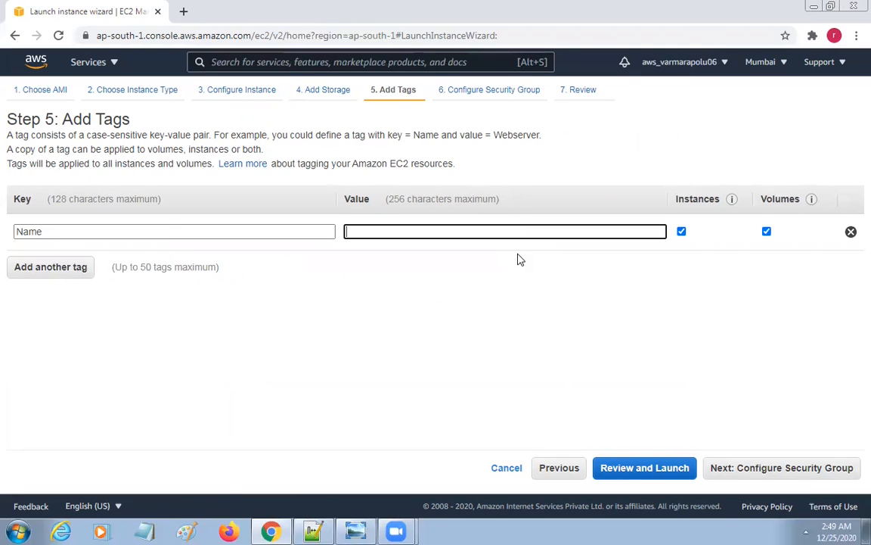
click(407, 231)
text(Wind)
key(BackSpace)
key(BackSpace)
key(BackSpace)
key(BackSpace)
text(W)
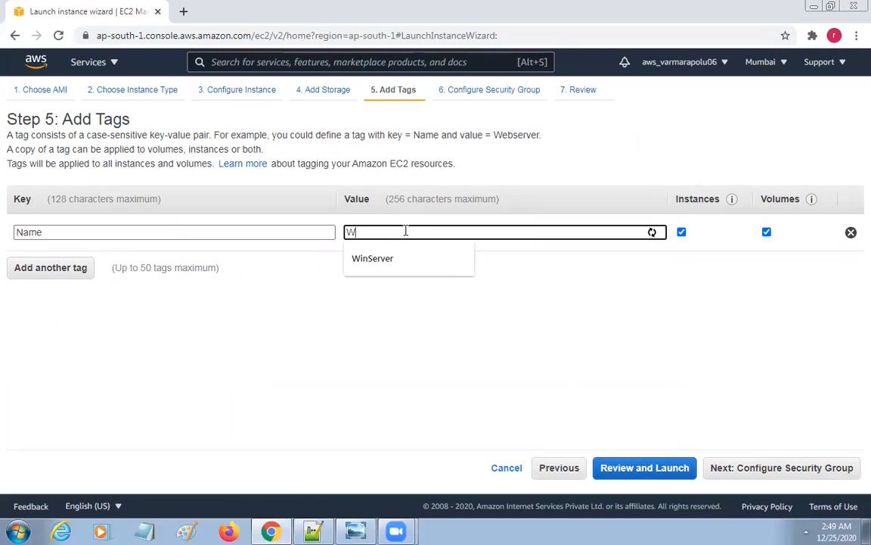
text(indown)
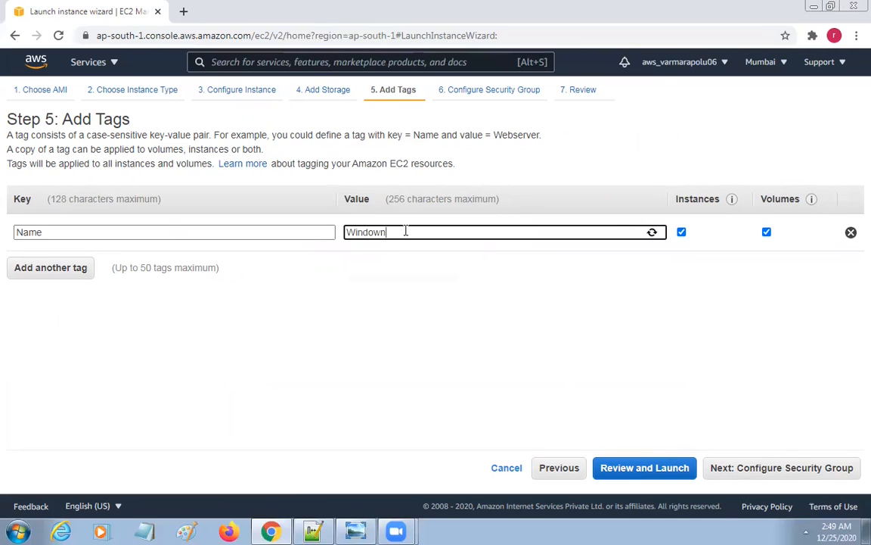
key(BackSpace)
key(BackSpace)
key(BackSpace)
key(BackSpace)
text(2019)
click(783, 473)
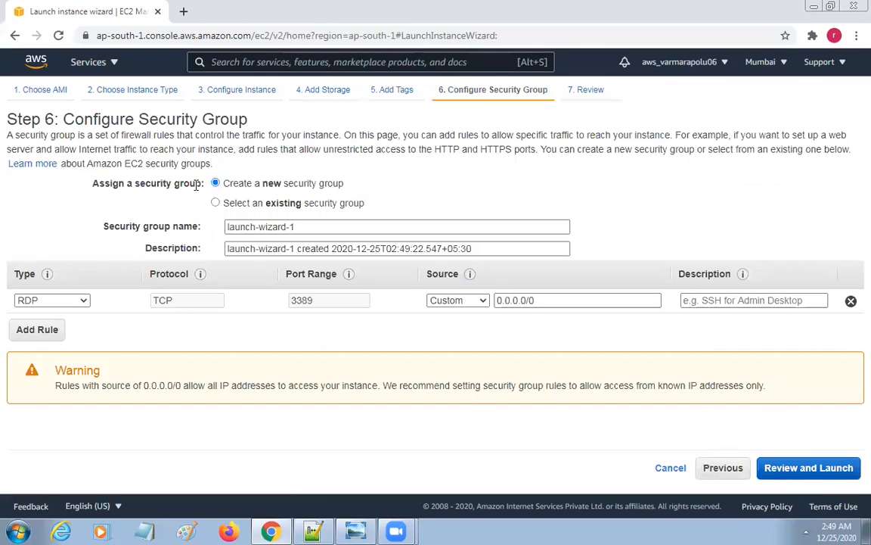
- Examine the security group assignment options and the default RDP inbound rule
drag(92, 184, 99, 184)
drag(194, 225, 580, 251)
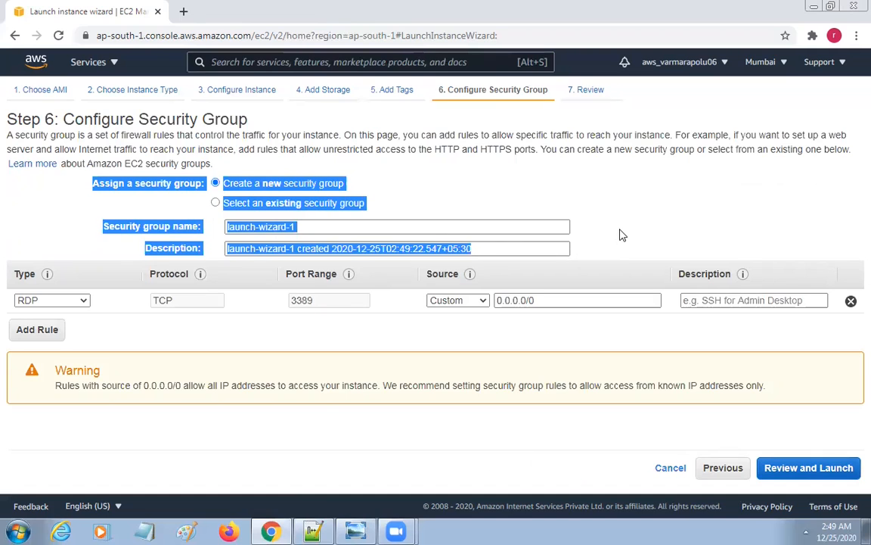
click(561, 210)
drag(11, 276, 148, 341)
click(148, 341)
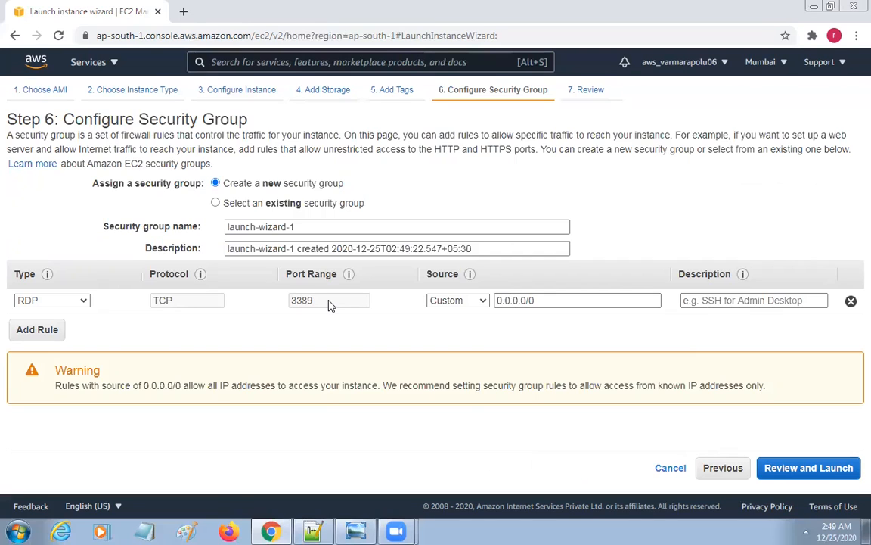
- Add two more inbound rules to the security group and set the last one's type to HTTP
click(35, 331)
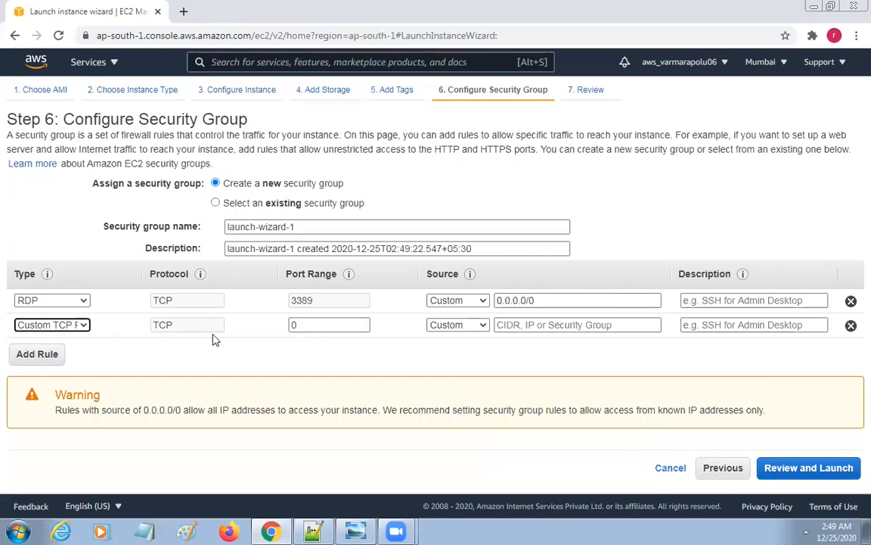
click(34, 354)
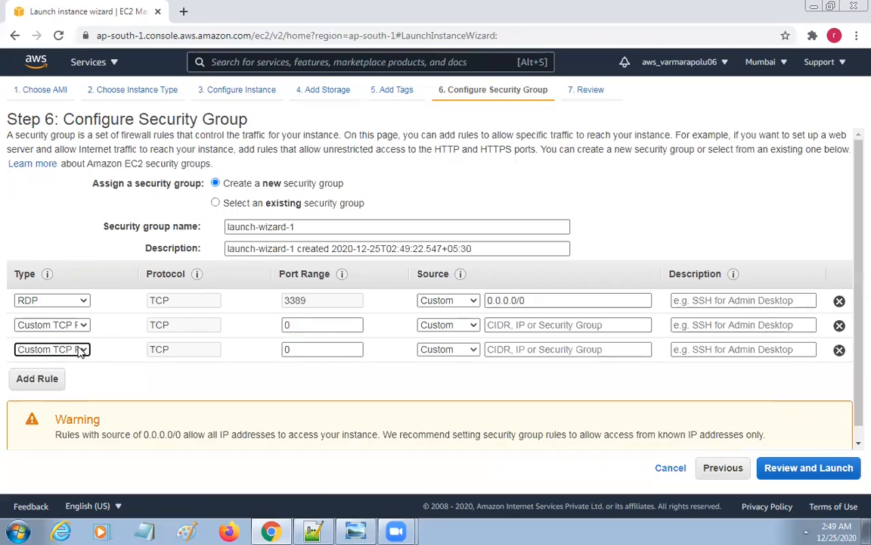
click(83, 352)
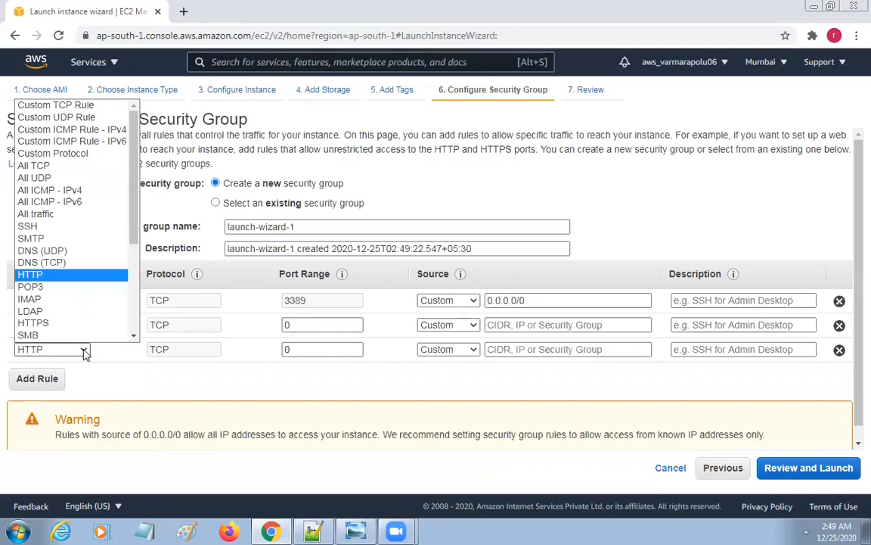
click(35, 277)
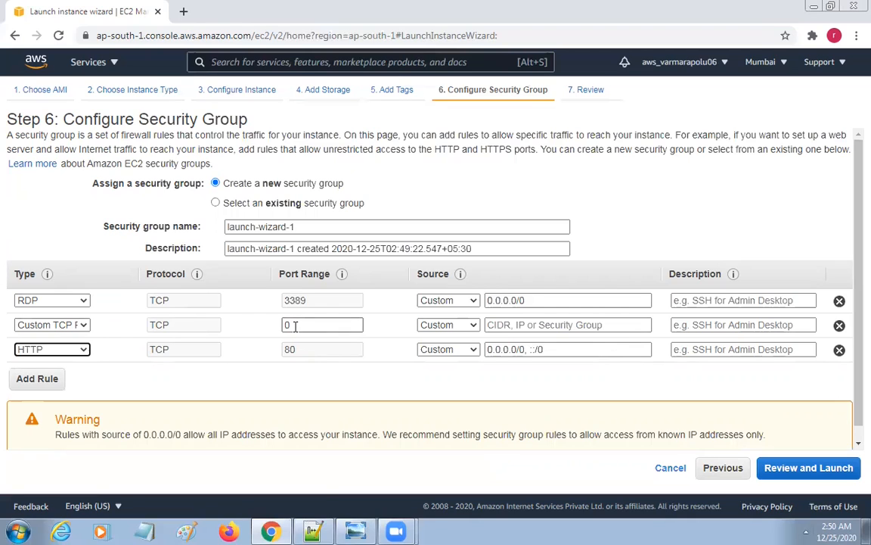
click(23, 351)
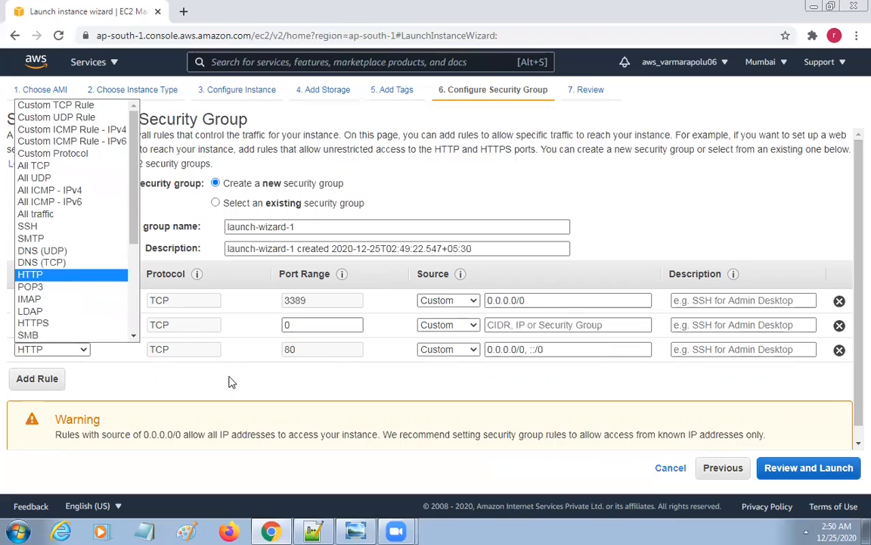
click(205, 339)
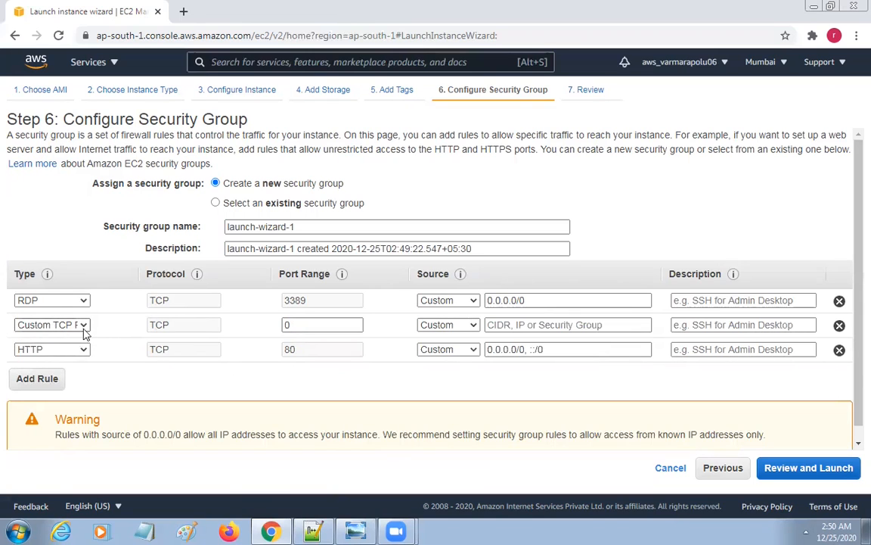
- Set the custom TCP rule's port range to 8080, try the My IP and Custom sources, and set its source to Anywhere
click(292, 324)
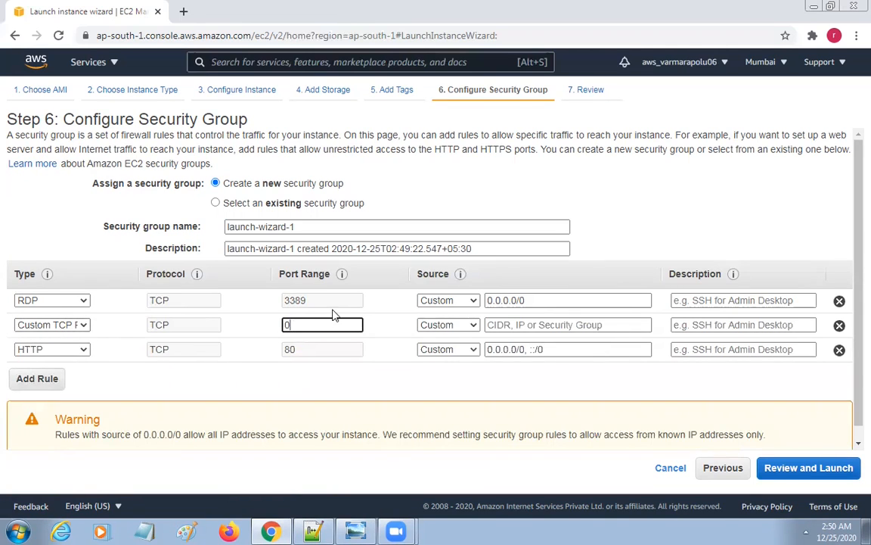
text(8080)
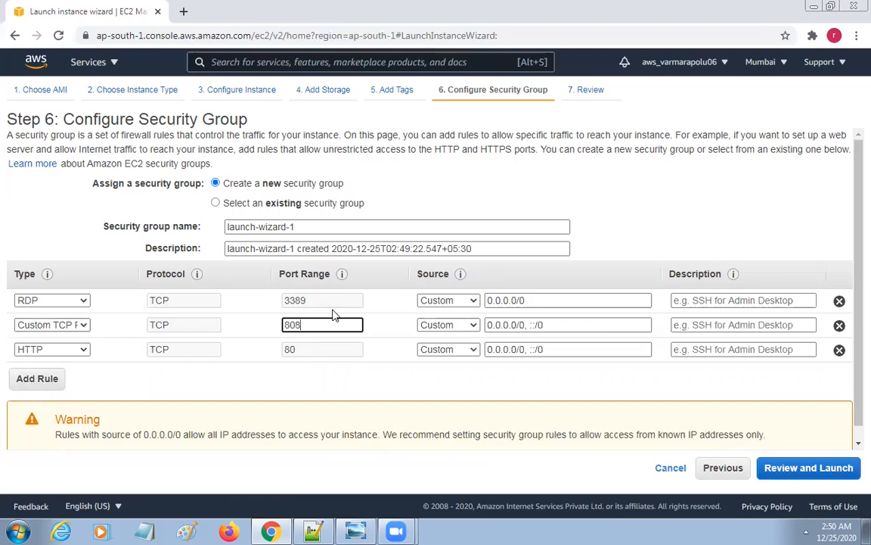
click(472, 325)
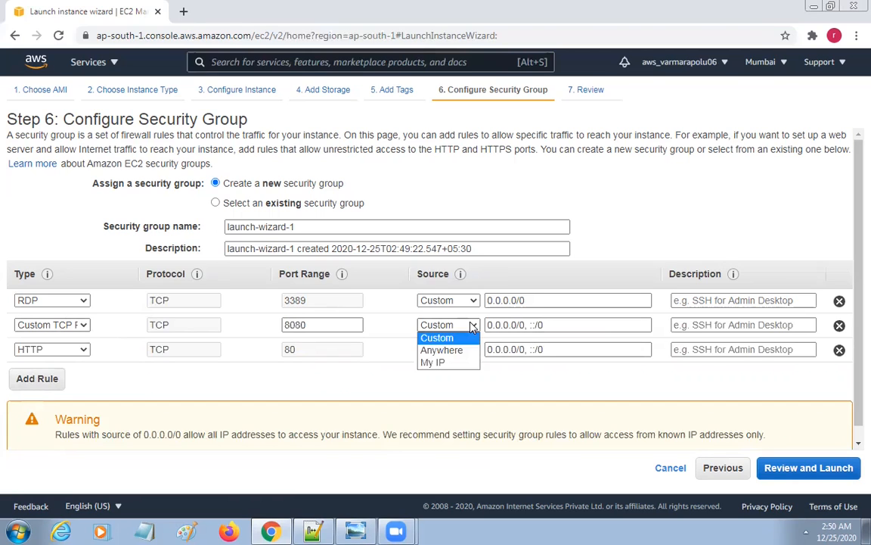
click(457, 362)
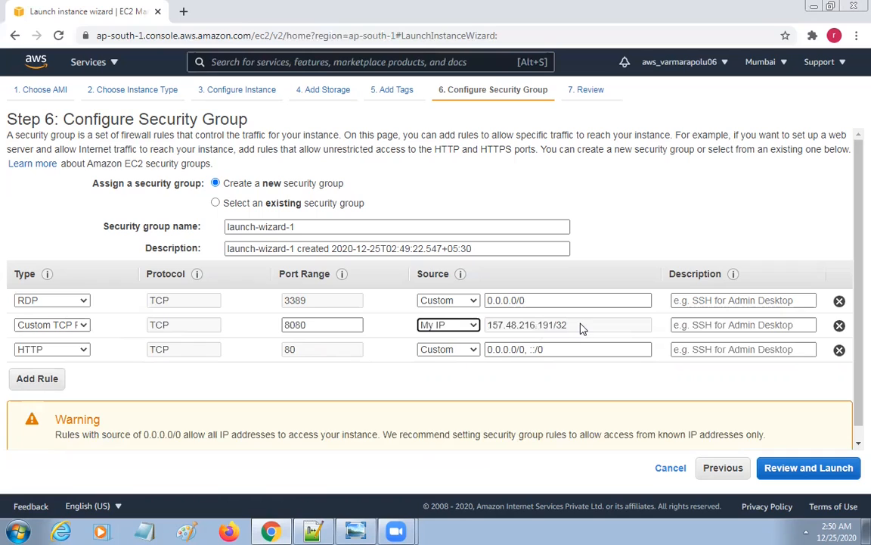
click(477, 329)
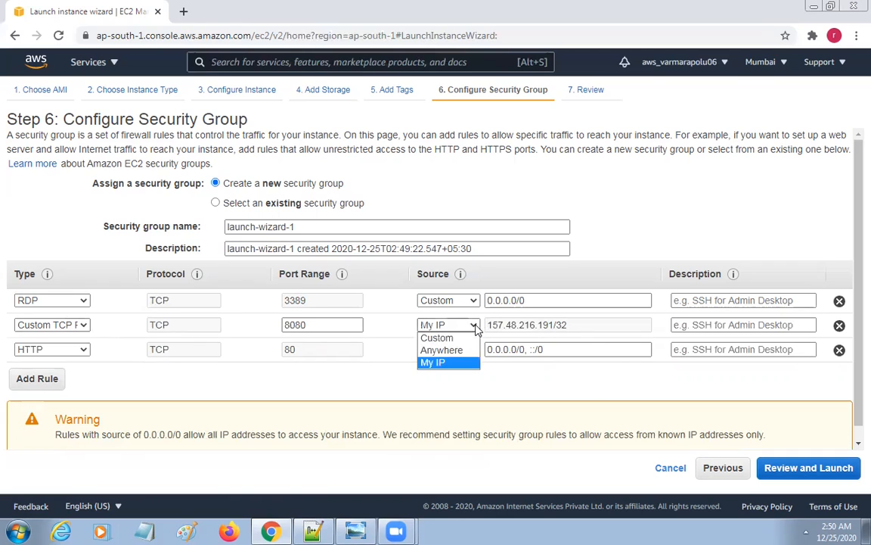
click(457, 349)
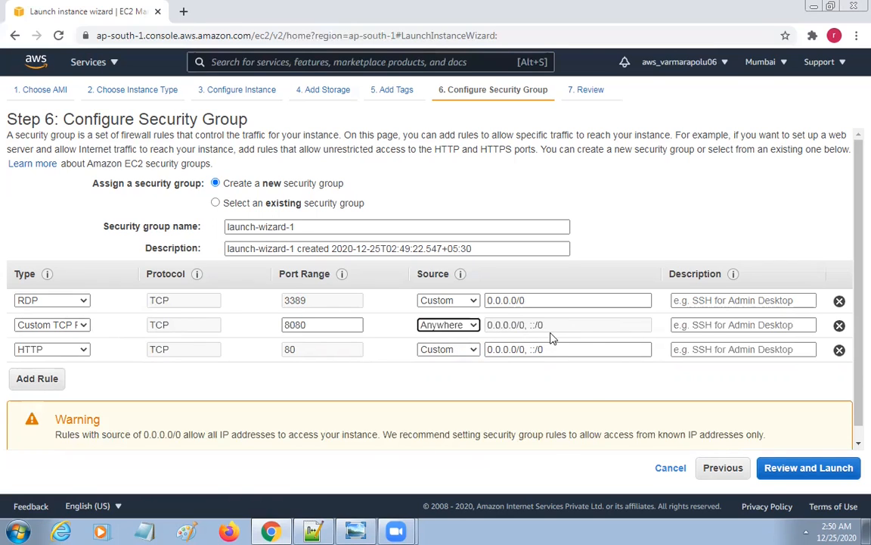
click(473, 324)
click(467, 343)
click(566, 326)
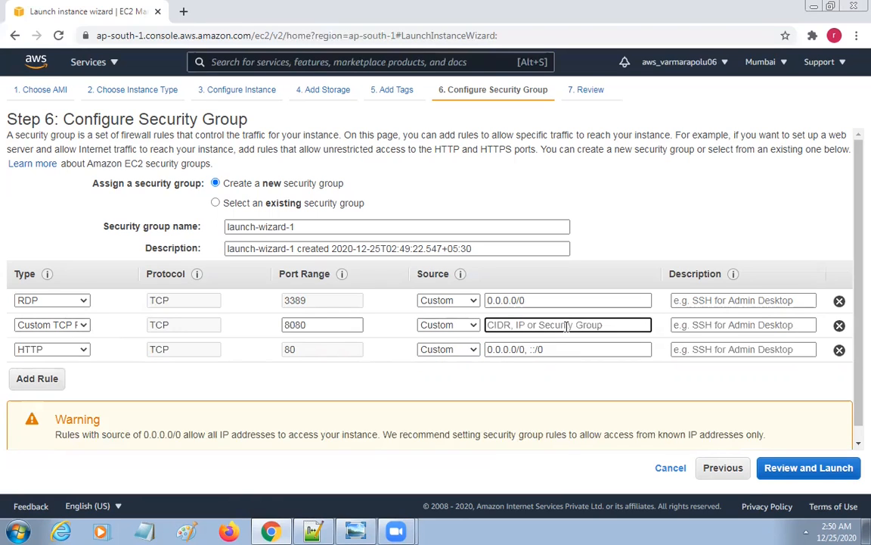
click(475, 325)
click(462, 351)
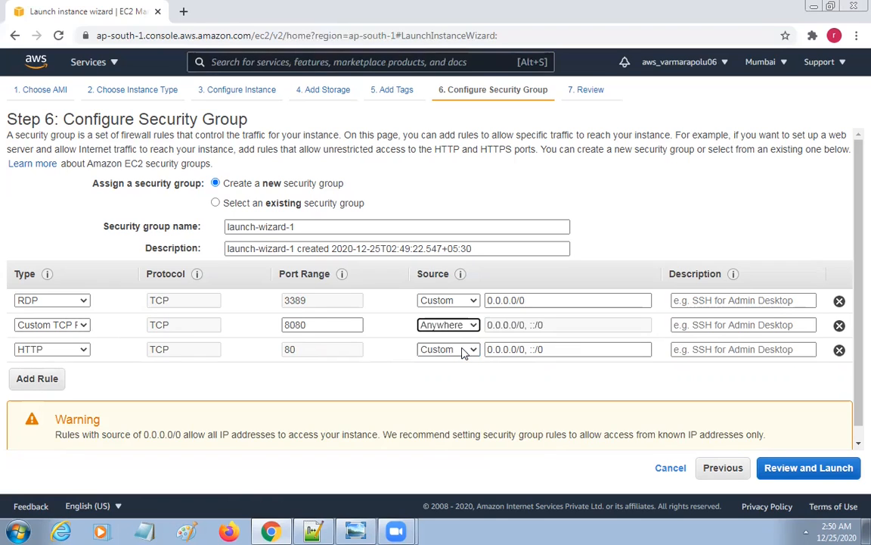
drag(362, 324, 274, 323)
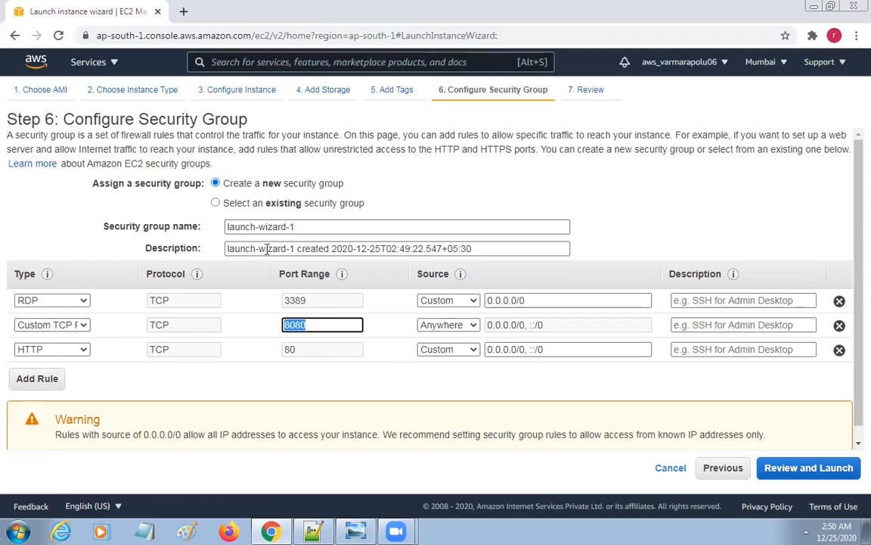
- Delete the HTTP rule and the port 8080 custom TCP rule from the security group
drag(295, 226, 225, 227)
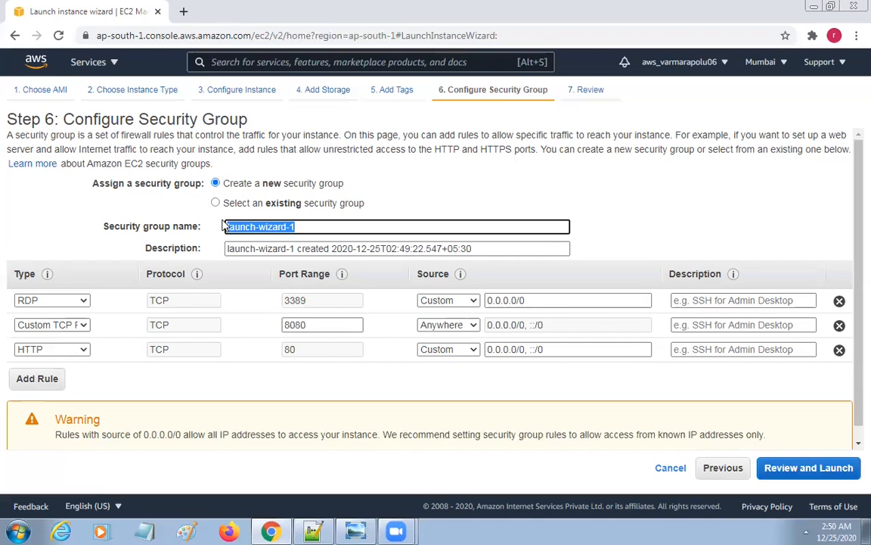
click(839, 352)
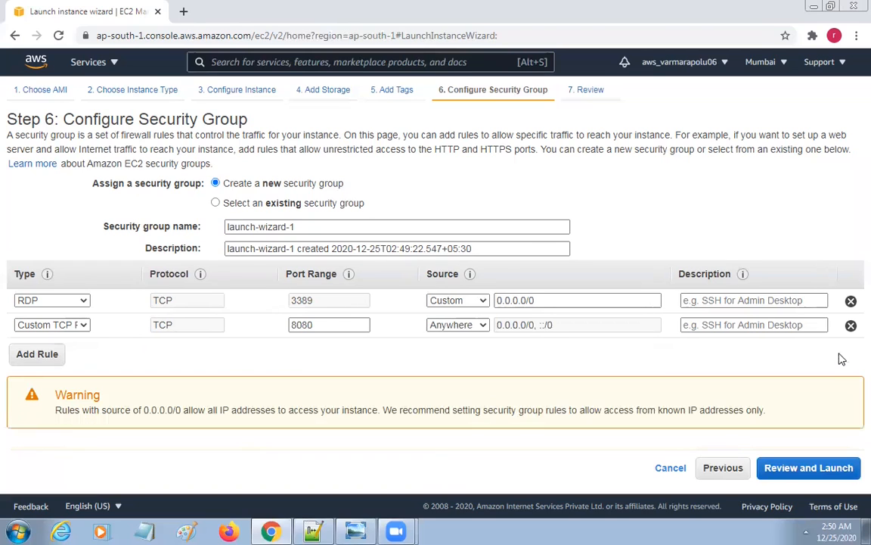
click(849, 326)
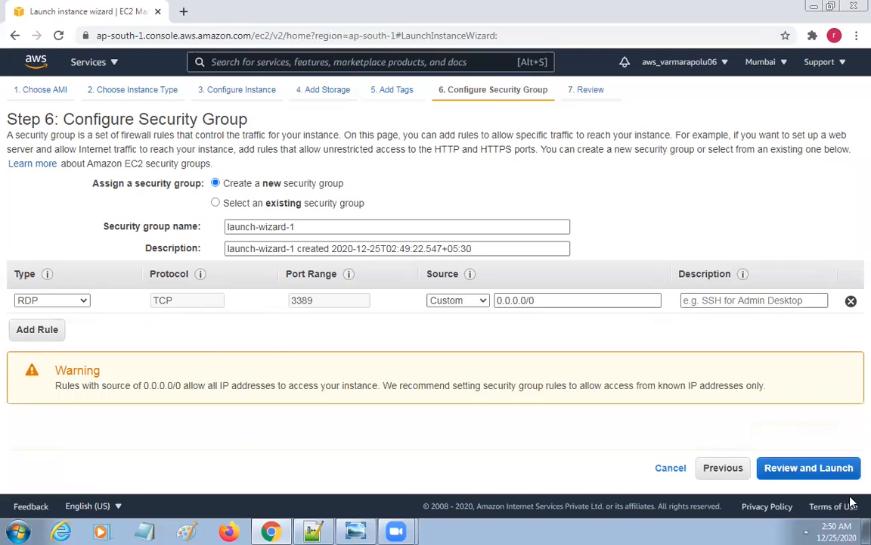
- Continue to the launch review and check the security group, storage and tag details
click(809, 469)
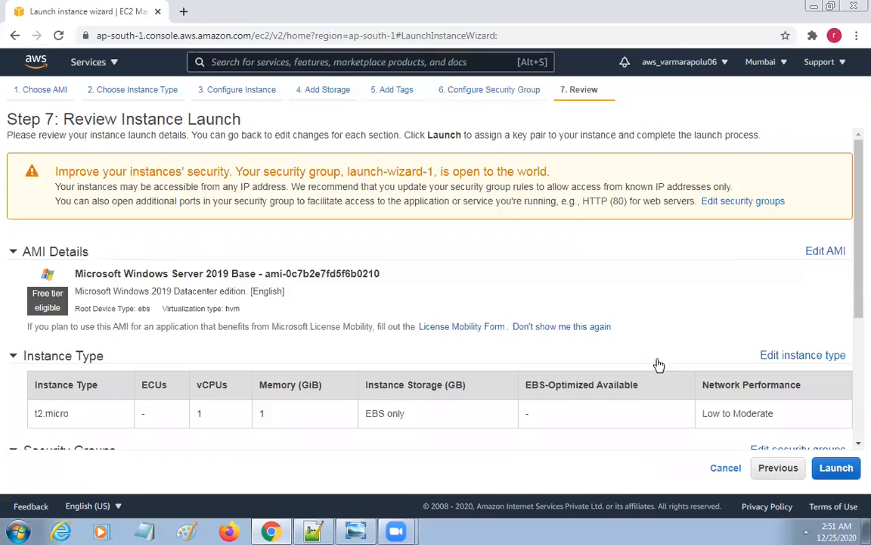
scroll(659, 365, down, 3)
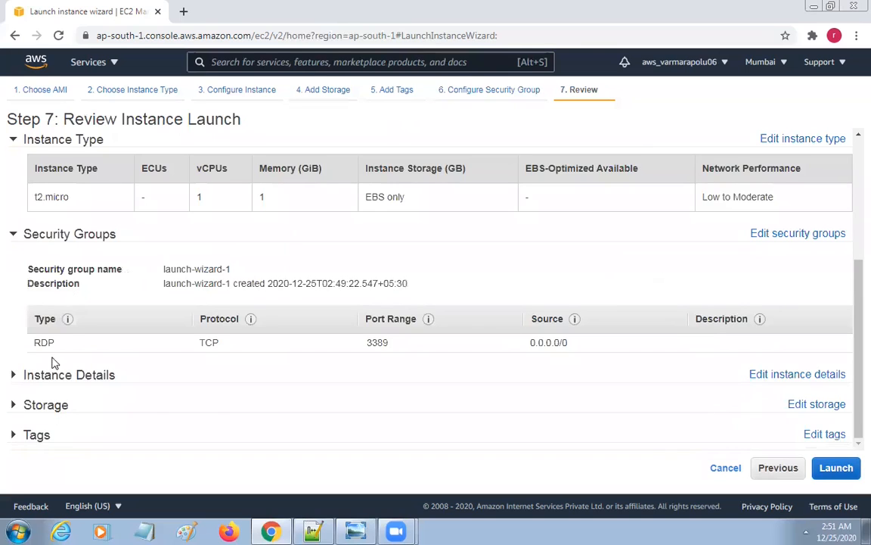
click(13, 405)
scroll(378, 397, down, 1)
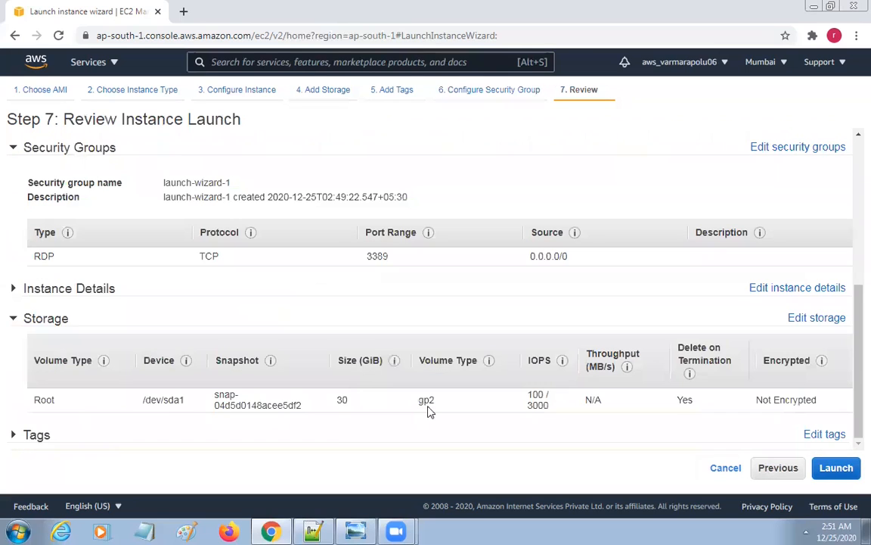
drag(343, 398, 140, 391)
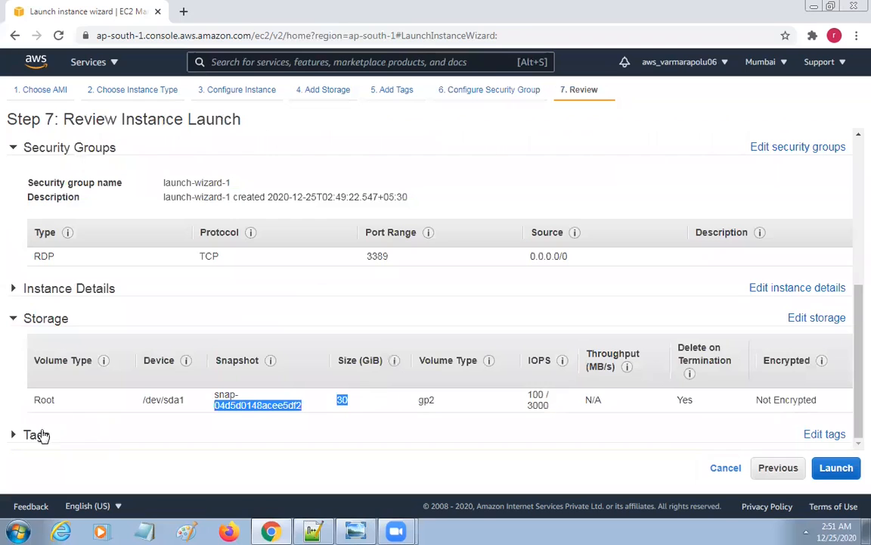
click(15, 435)
scroll(378, 385, down, 1)
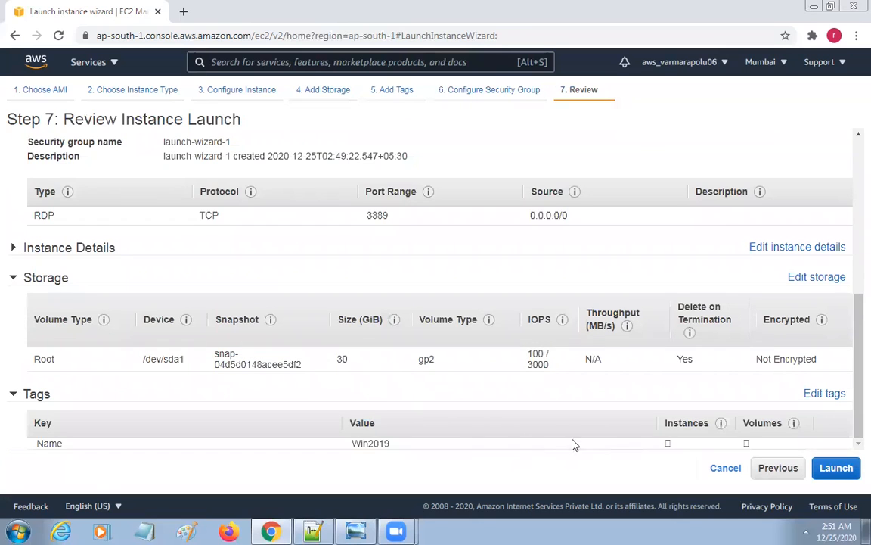
- Proceed to launch, create a new key pair named "Win2019" and download its private key file
click(838, 469)
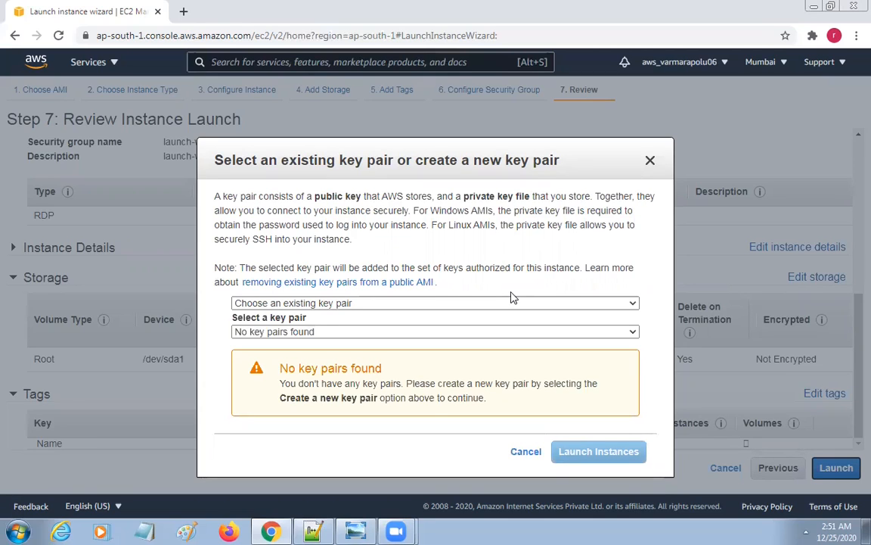
click(633, 303)
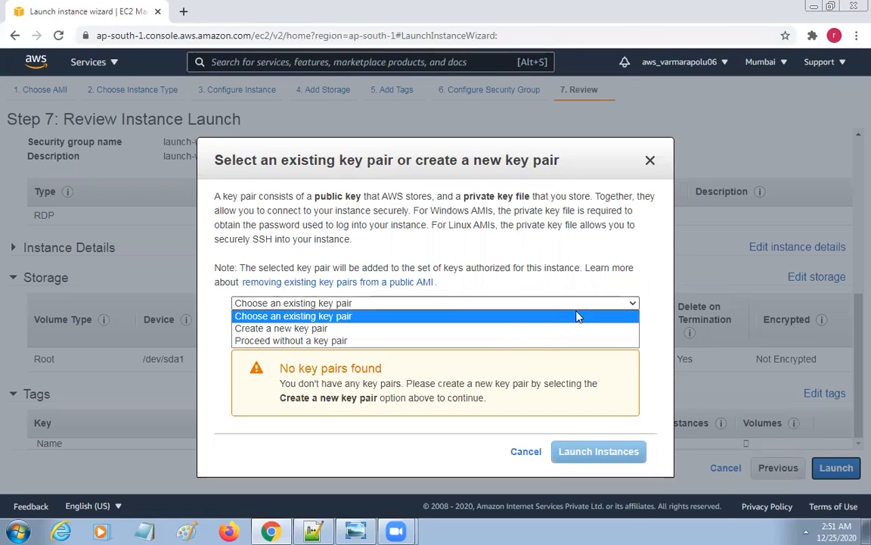
click(480, 329)
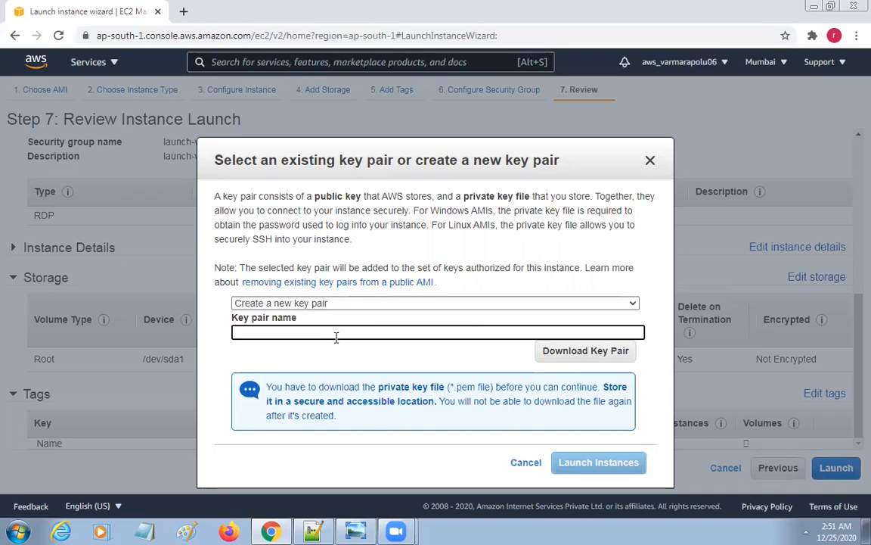
text(Win2019)
click(602, 351)
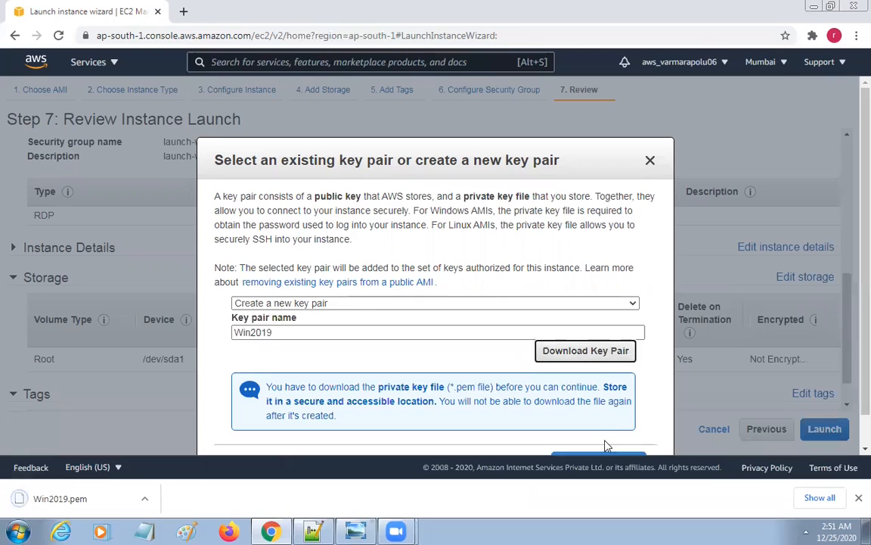
- Launch the instance with the new key pair and open the list of instances
scroll(613, 330, down, 1)
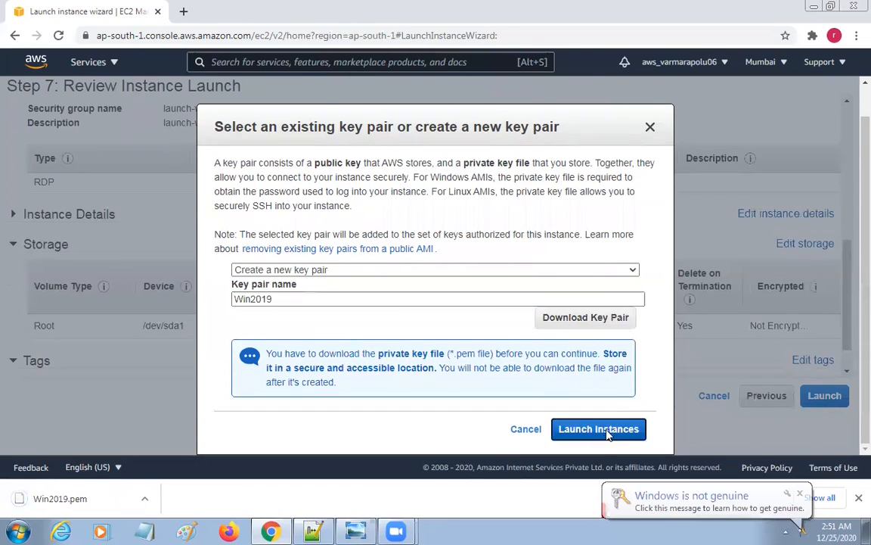
click(599, 429)
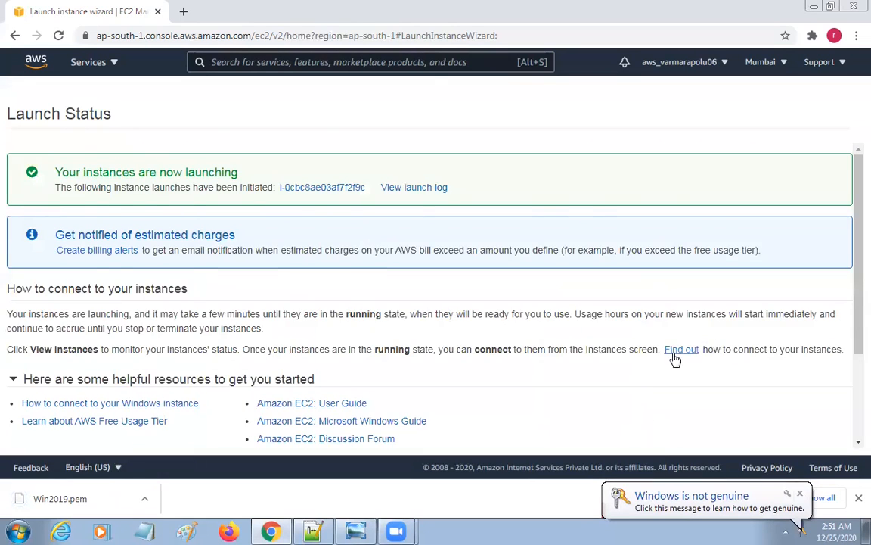
scroll(675, 358, down, 3)
click(796, 436)
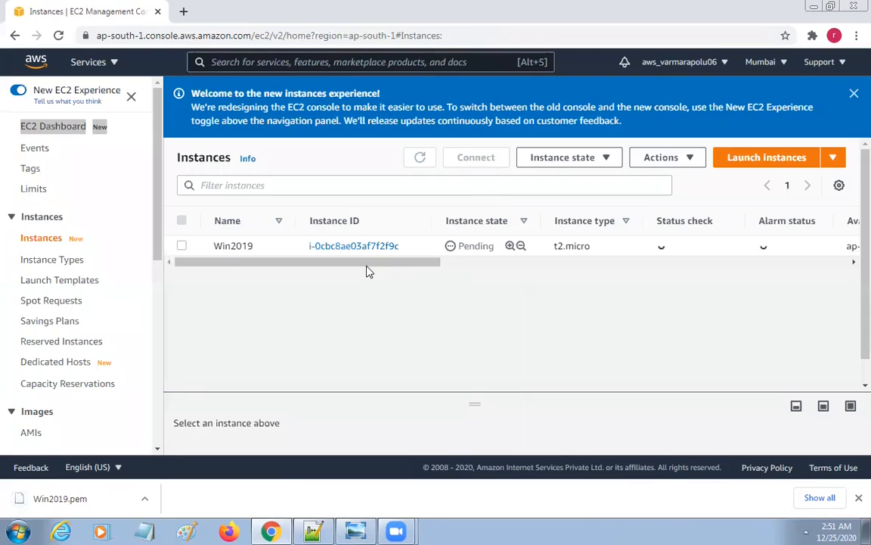
- Select the Win2019 instance and examine its ID, state, security group, key name and launch time
drag(369, 270, 313, 271)
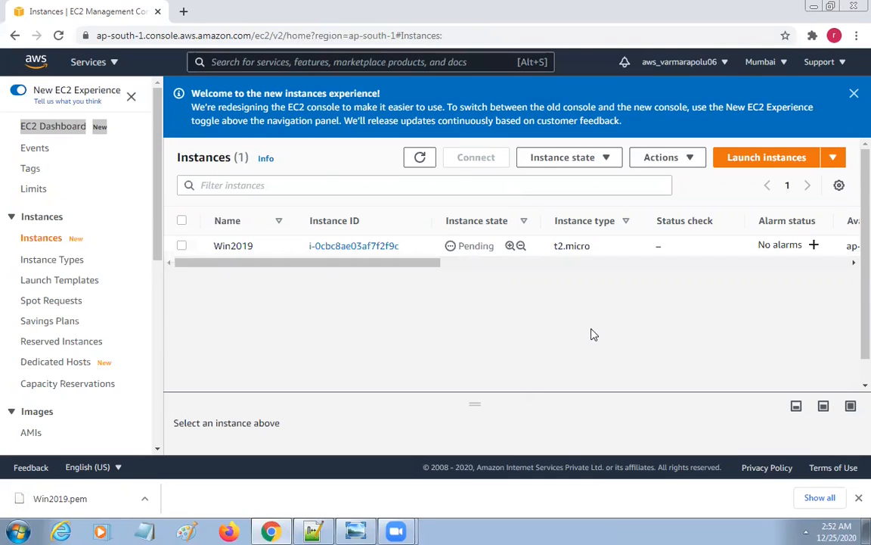
scroll(351, 262, right, 1)
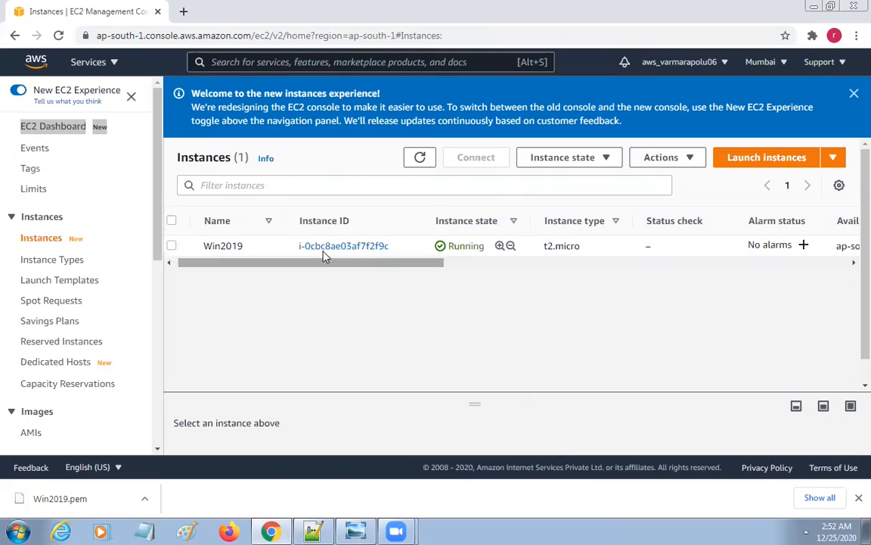
drag(299, 247, 401, 252)
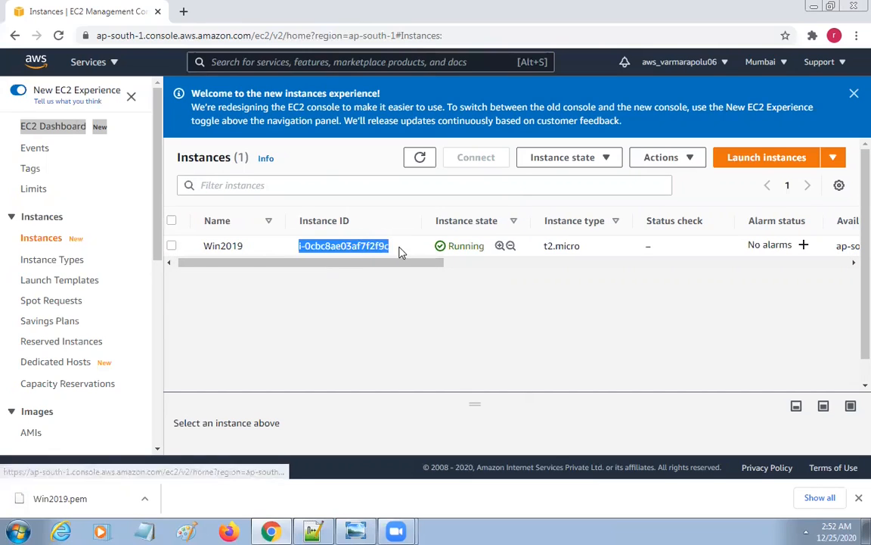
click(245, 250)
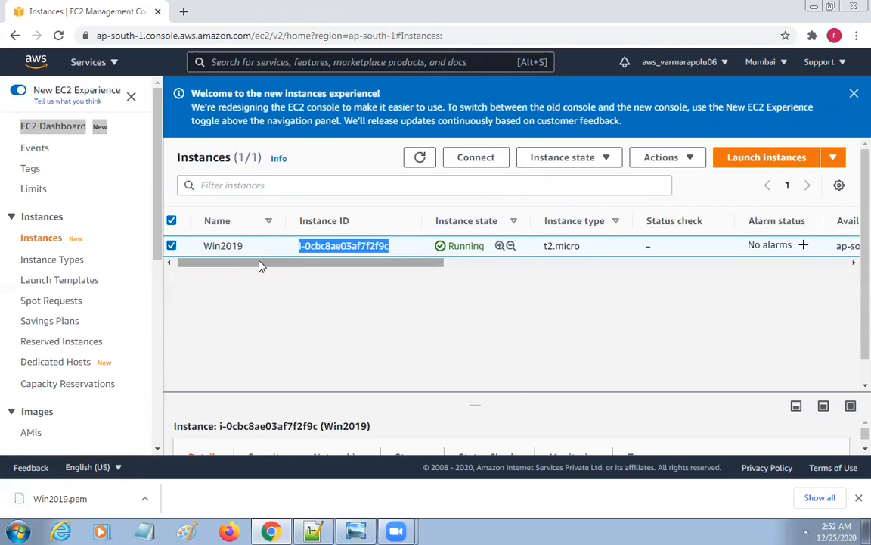
drag(261, 264, 754, 261)
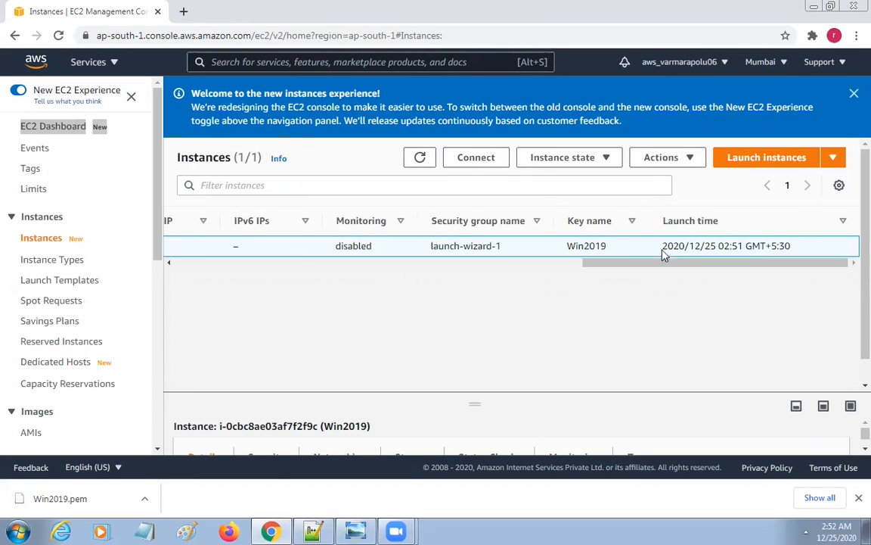
- Check the Win2019 instance's key name in the list and open the Downloads folder in Windows Explorer
drag(569, 244, 611, 249)
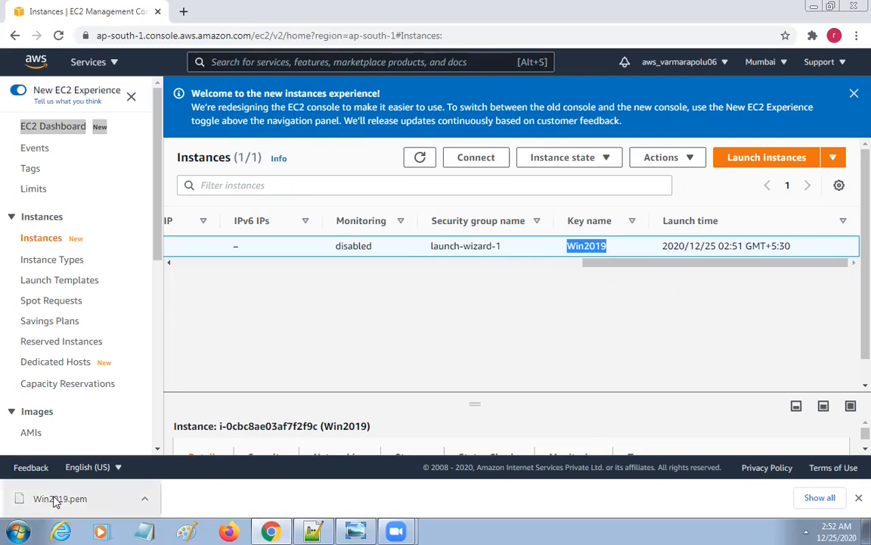
drag(648, 260, 215, 286)
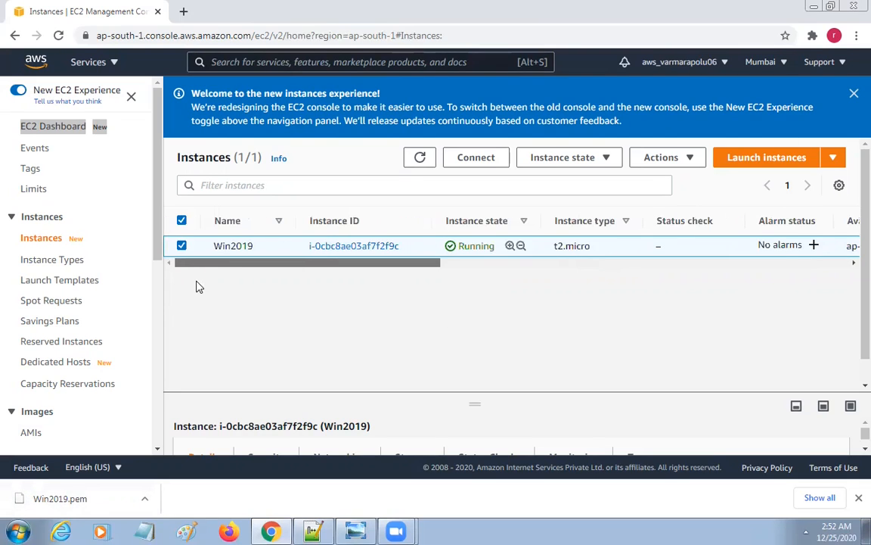
click(16, 531)
click(226, 348)
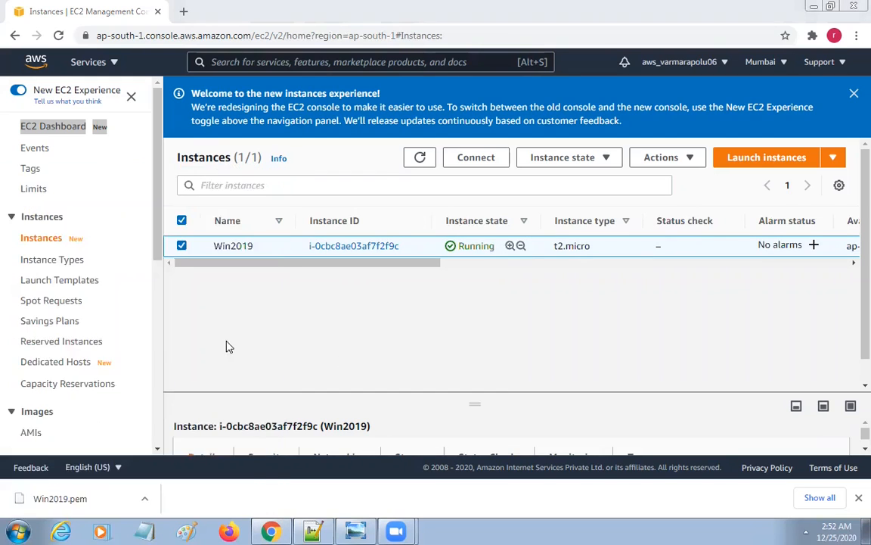
click(79, 105)
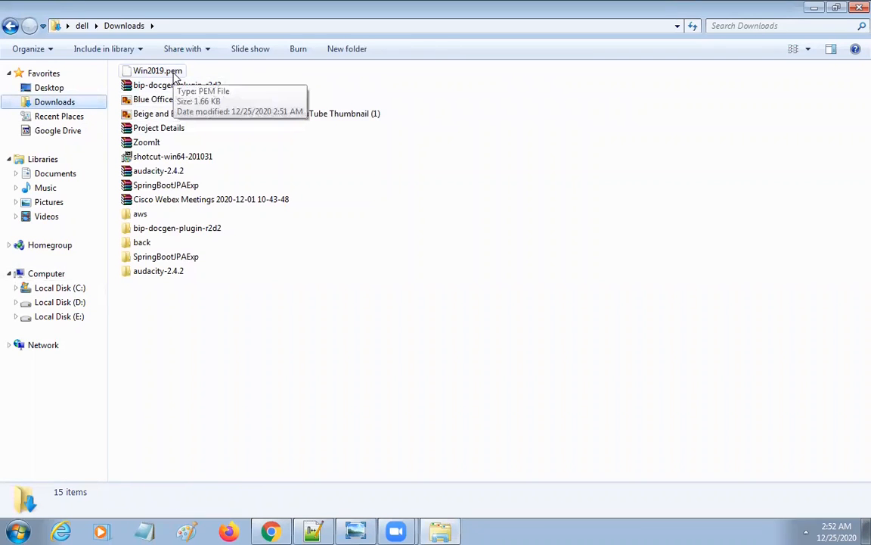
- Try to paste a copy of the key file into the aws folder inside Downloads
double_click(141, 214)
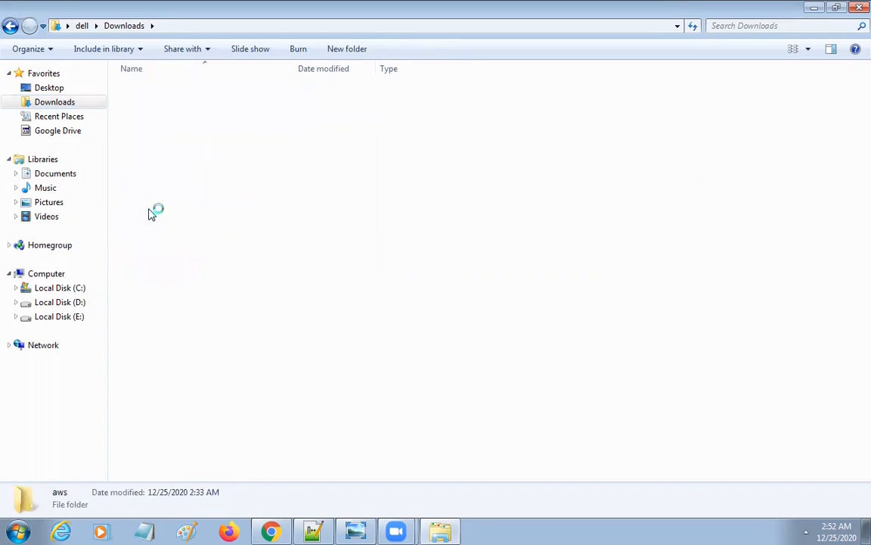
key(ctrl+v)
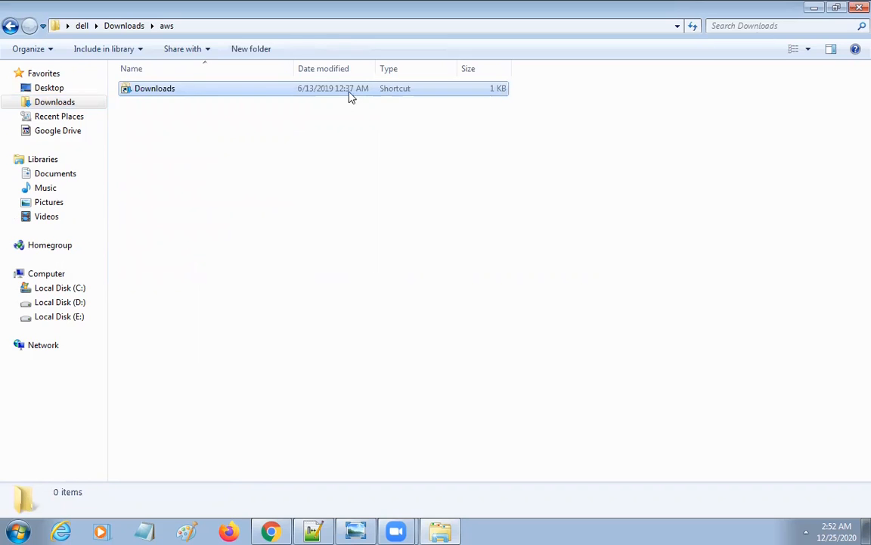
click(10, 26)
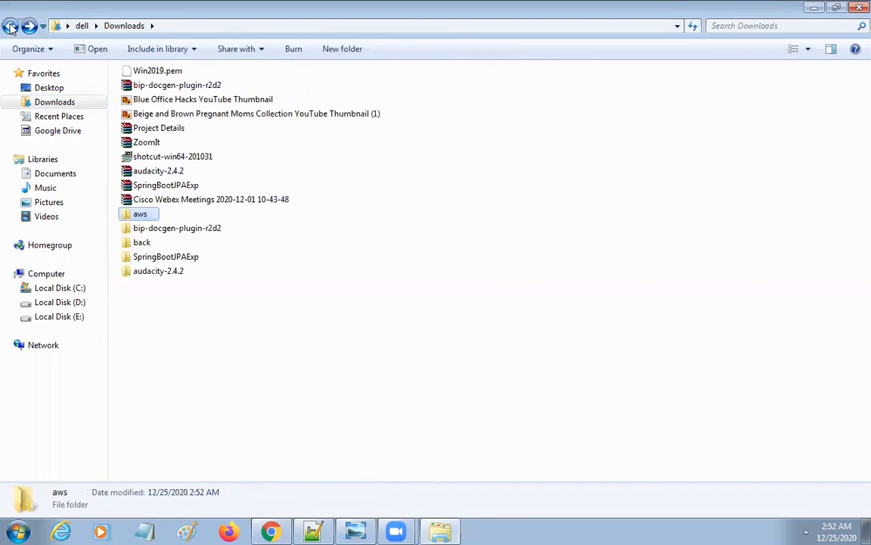
double_click(146, 215)
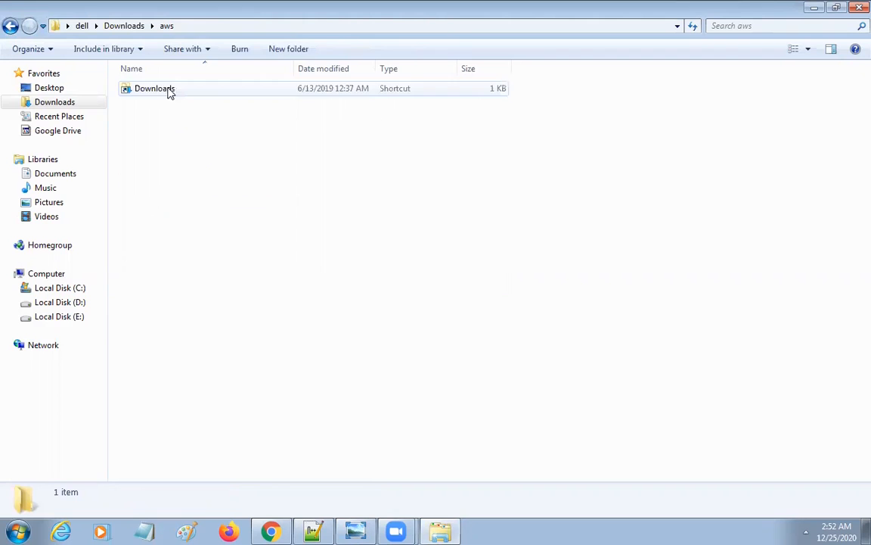
- Delete the Downloads shortcut from the aws folder
click(168, 89)
right_click(166, 86)
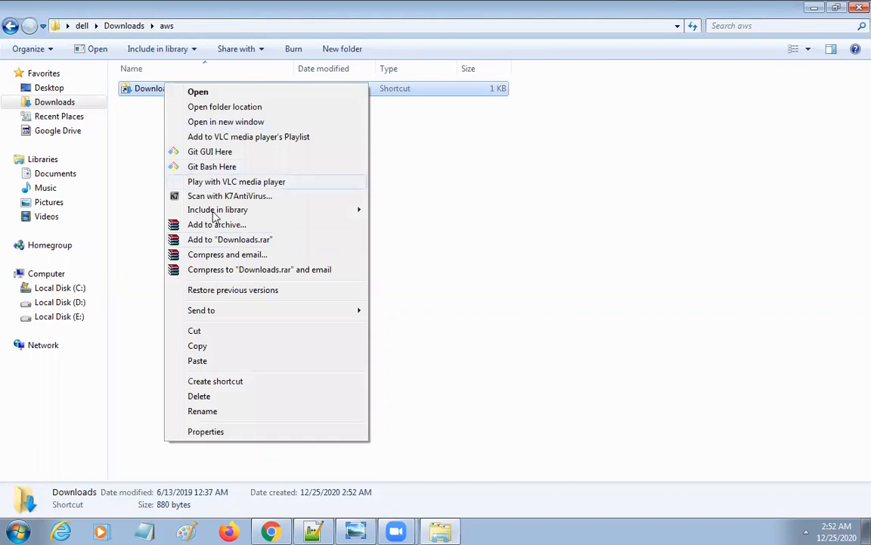
click(216, 397)
click(469, 319)
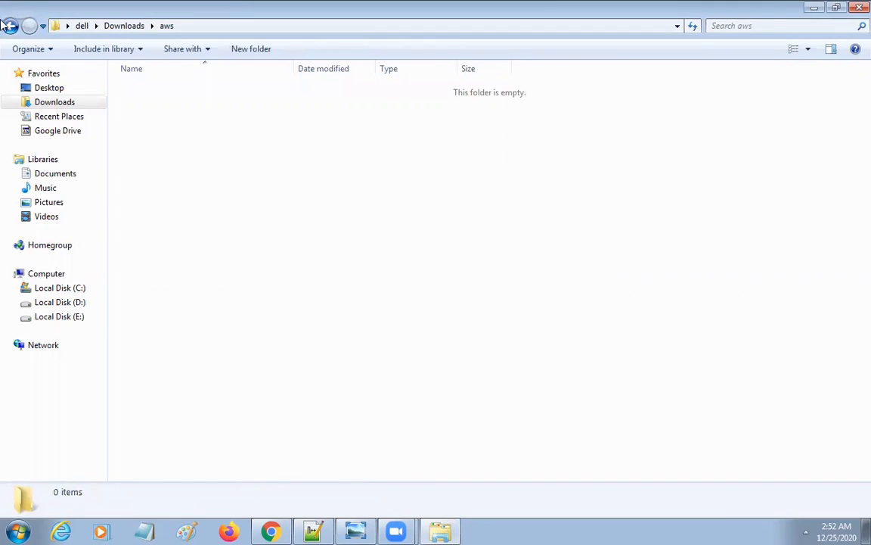
- Copy the Win2019.pem file from Downloads into the aws folder
click(11, 27)
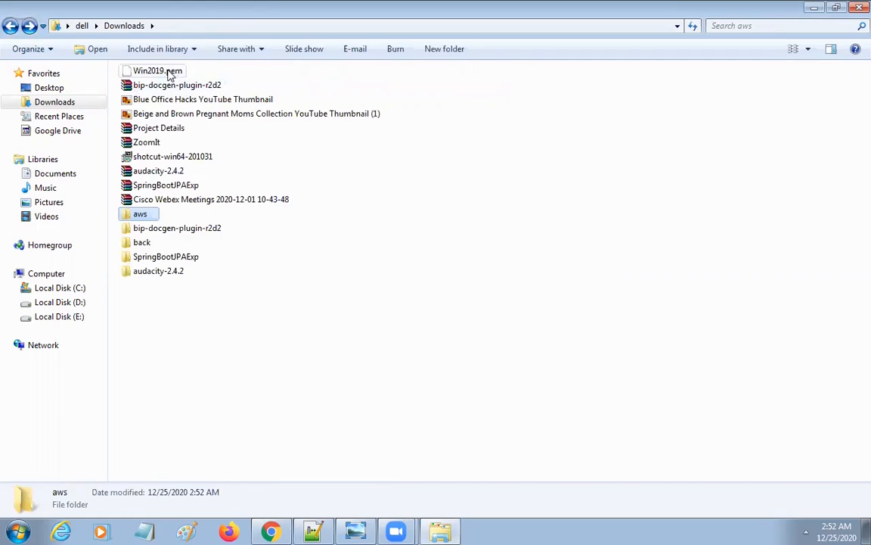
click(170, 73)
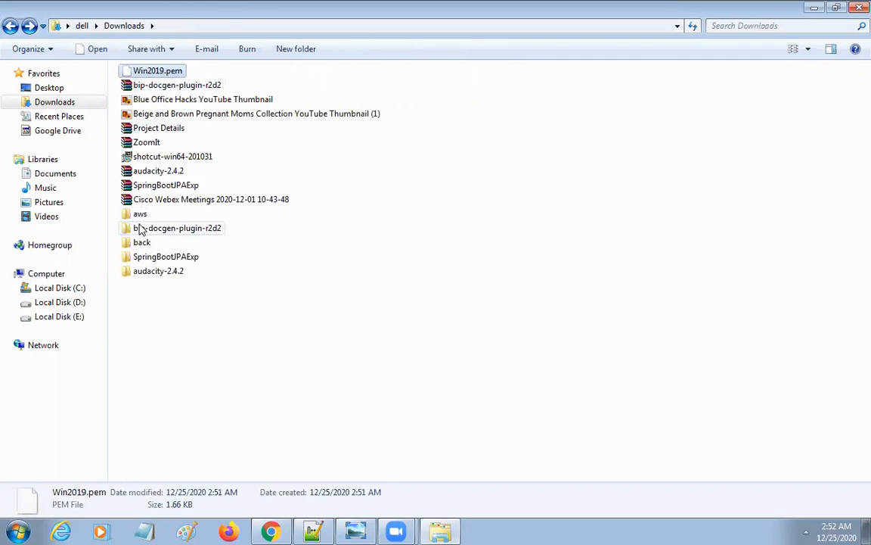
double_click(141, 215)
key(ctrl+v)
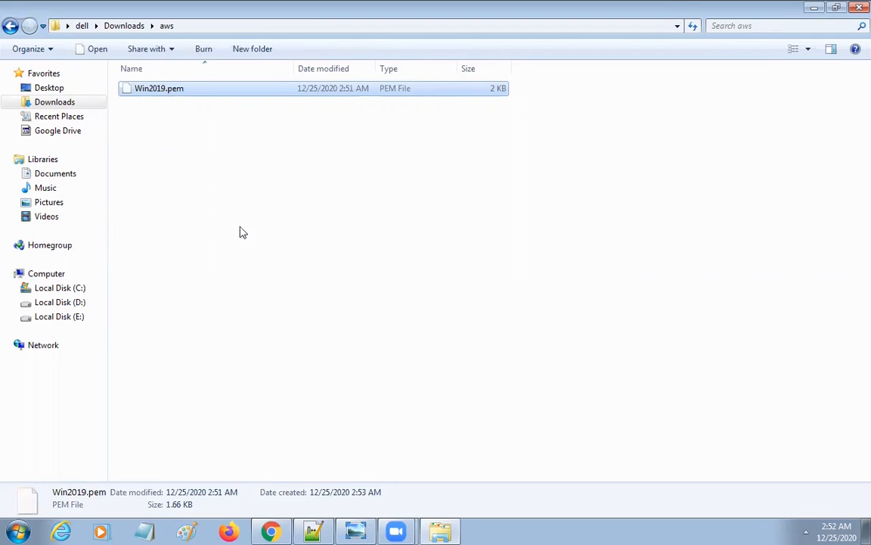
- Switch to Chrome and look over the connection, state and action options of the Win2019 instance
click(266, 531)
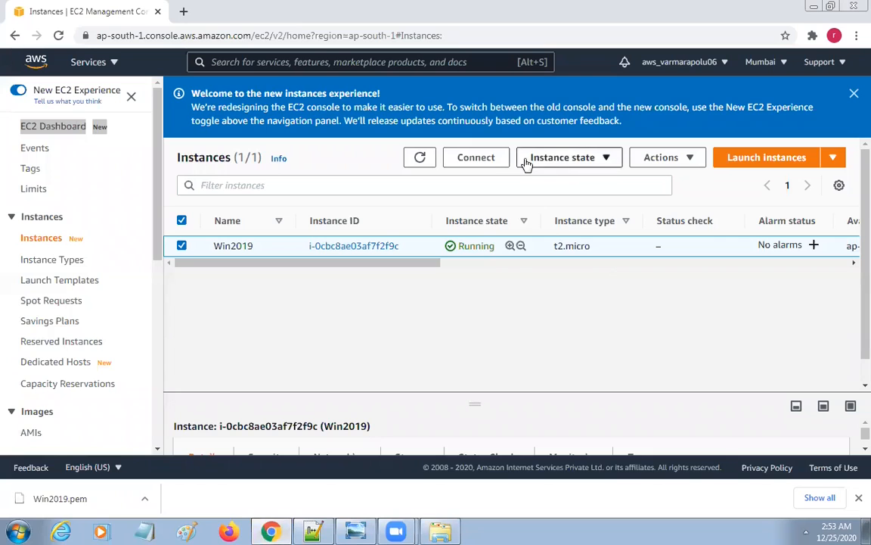
click(485, 161)
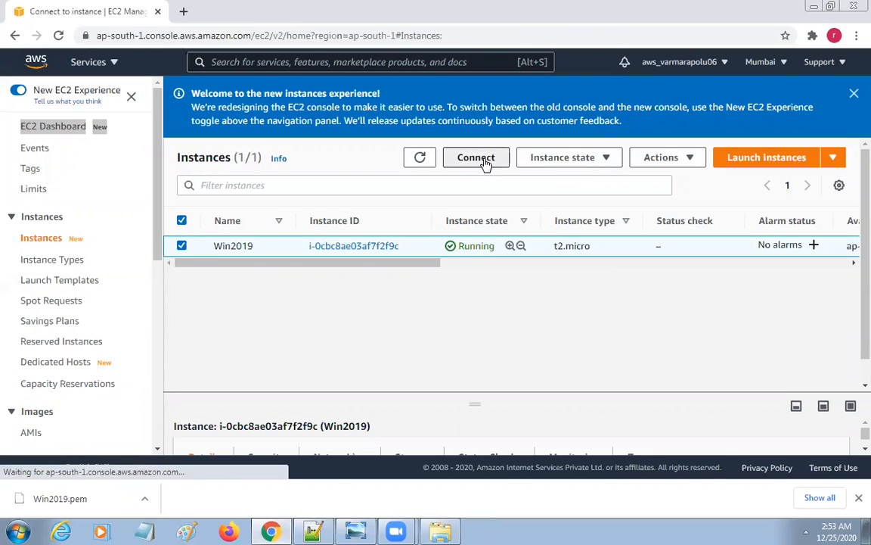
scroll(580, 287, down, 2)
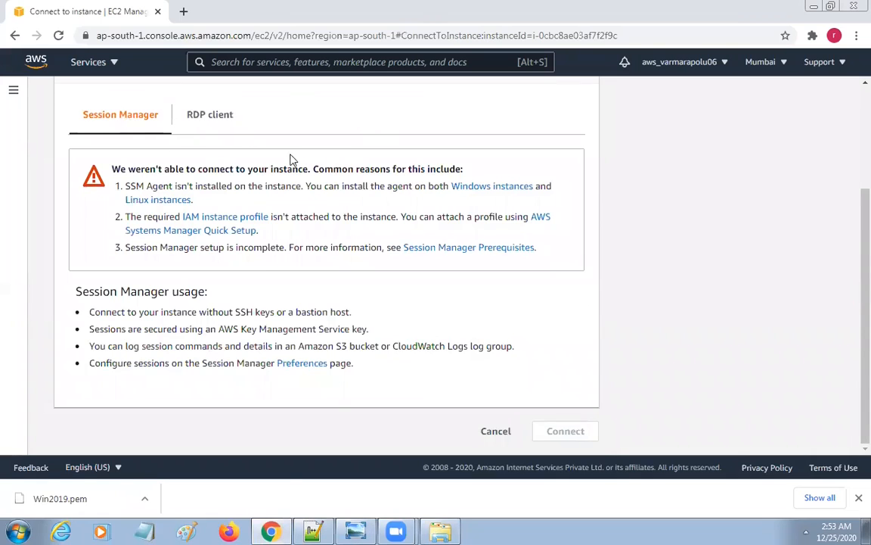
click(13, 36)
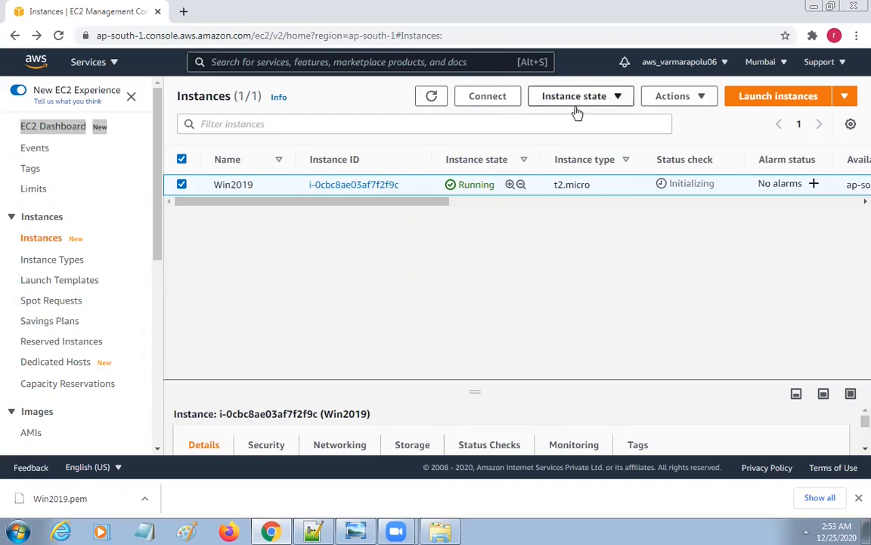
click(611, 100)
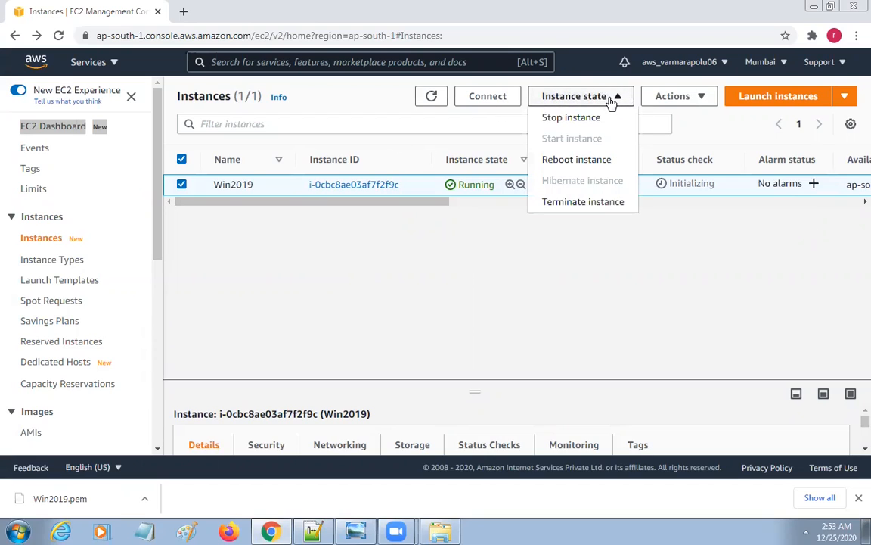
click(696, 99)
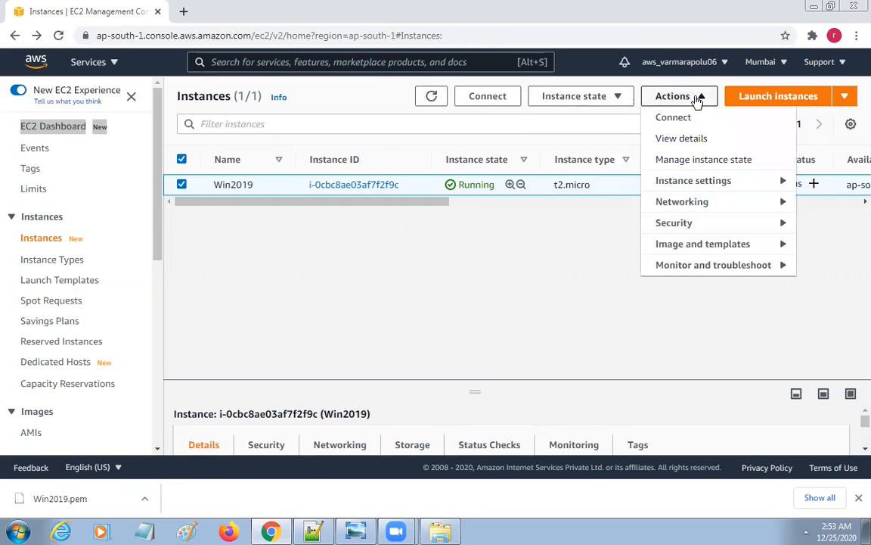
- Open the Win2019 instance's summary and examine its IP addresses, platform, AMI and key pair details
click(357, 186)
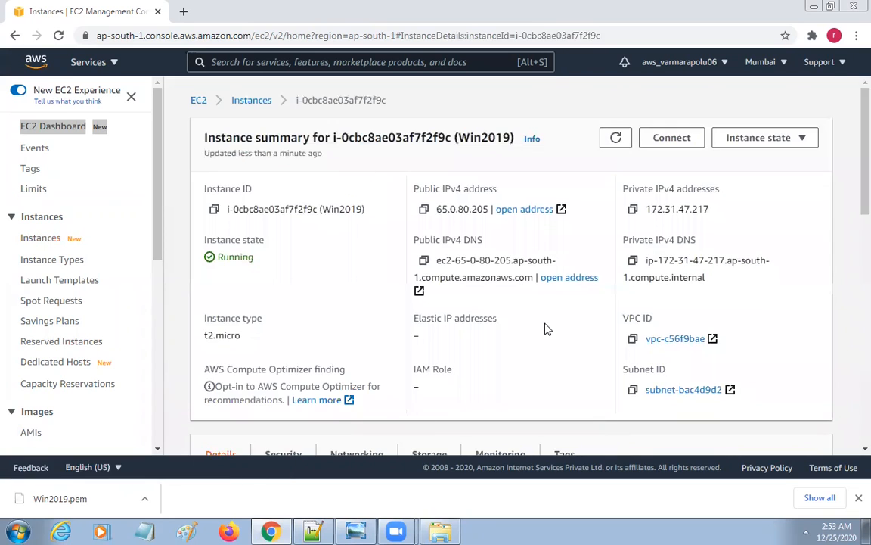
scroll(560, 333, down, 10)
scroll(602, 378, up, 5)
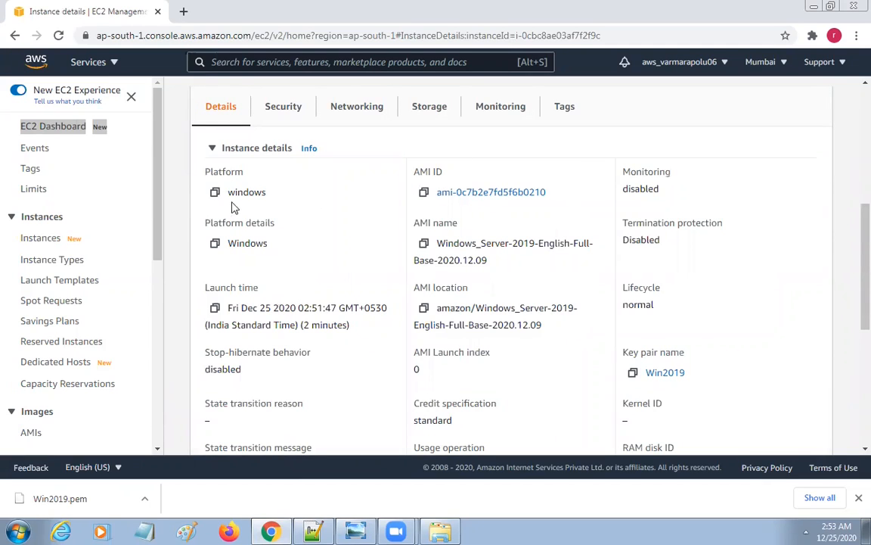
double_click(260, 192)
scroll(605, 333, up, 5)
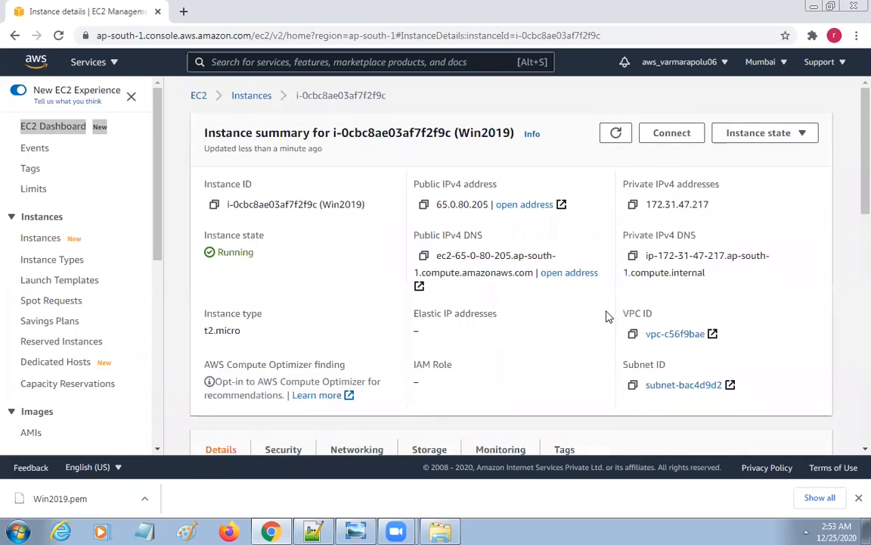
scroll(609, 316, down, 4)
scroll(683, 343, down, 3)
drag(621, 222, 689, 252)
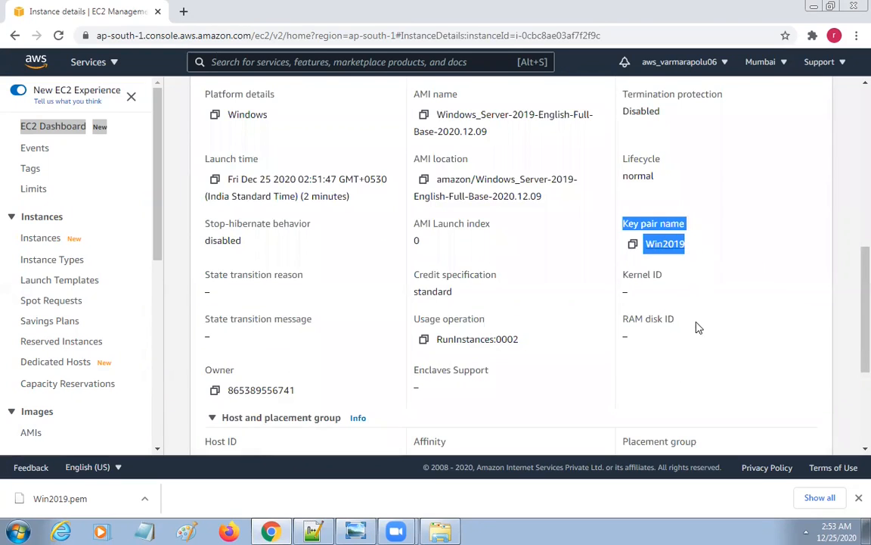
scroll(697, 323, up, 7)
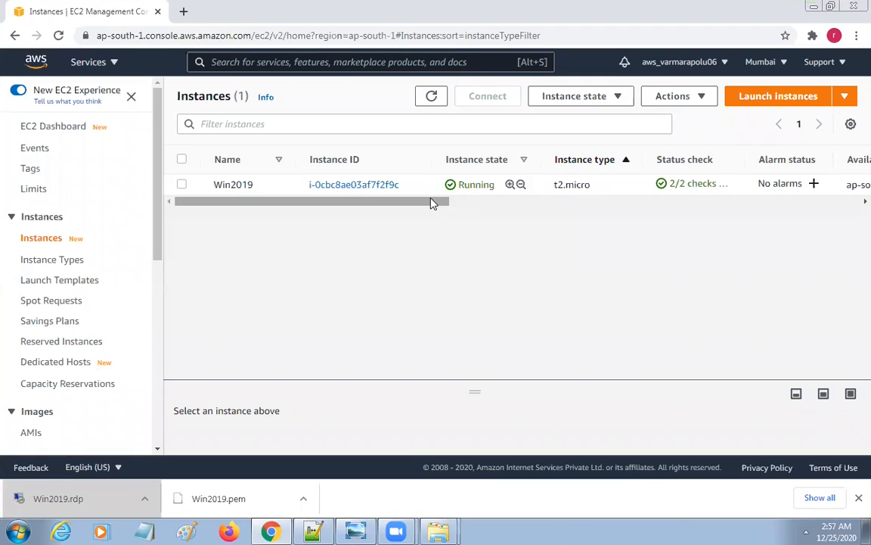
- Select the Win2019 instance in the instances list and open its connection page
click(700, 103)
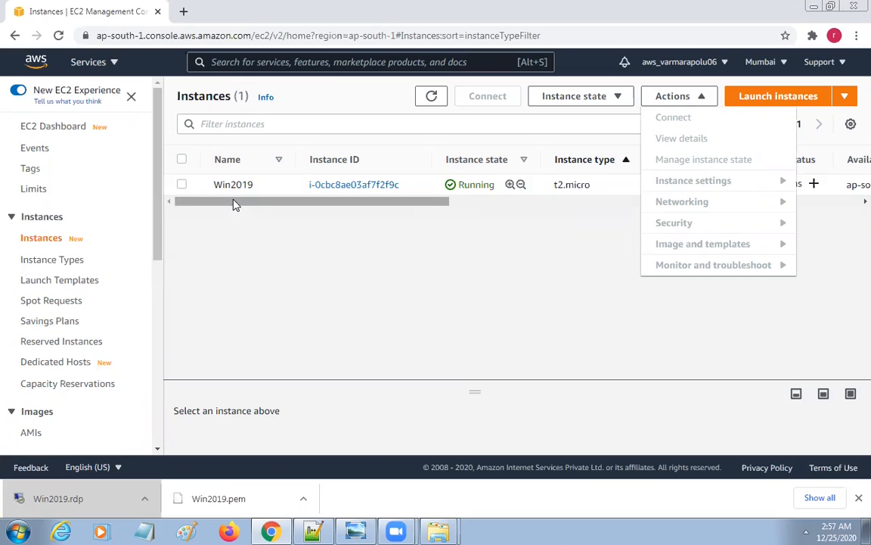
drag(241, 202, 214, 201)
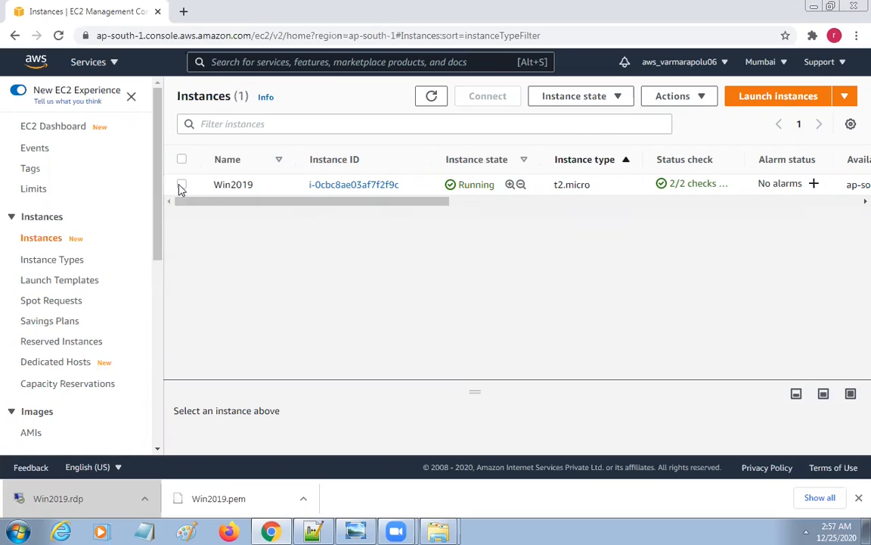
click(181, 186)
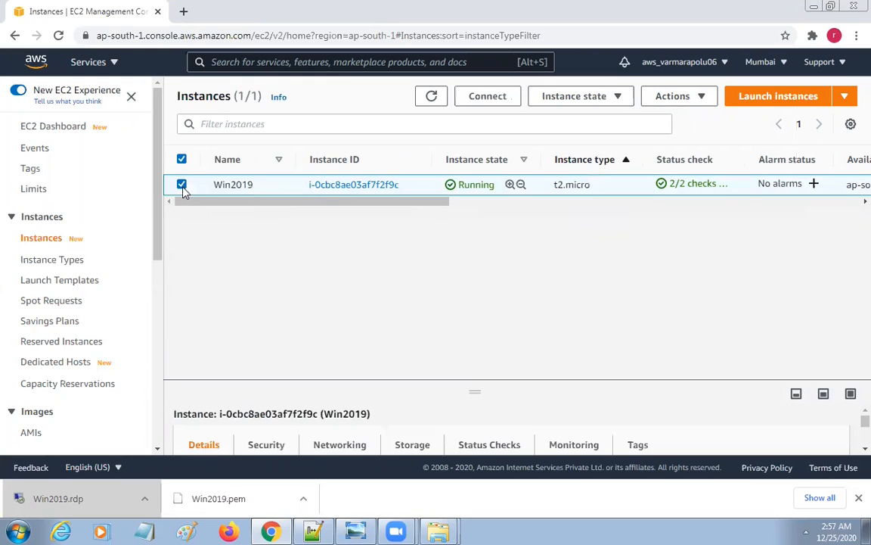
click(702, 97)
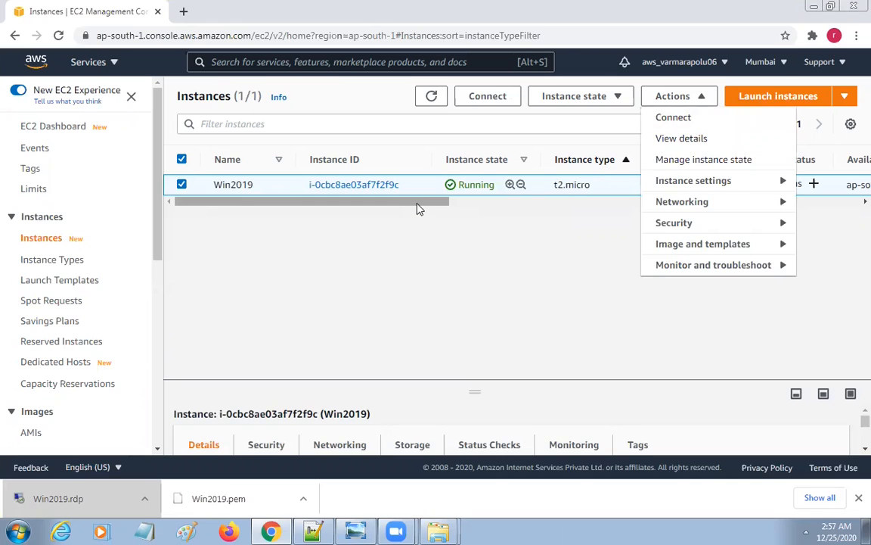
click(669, 120)
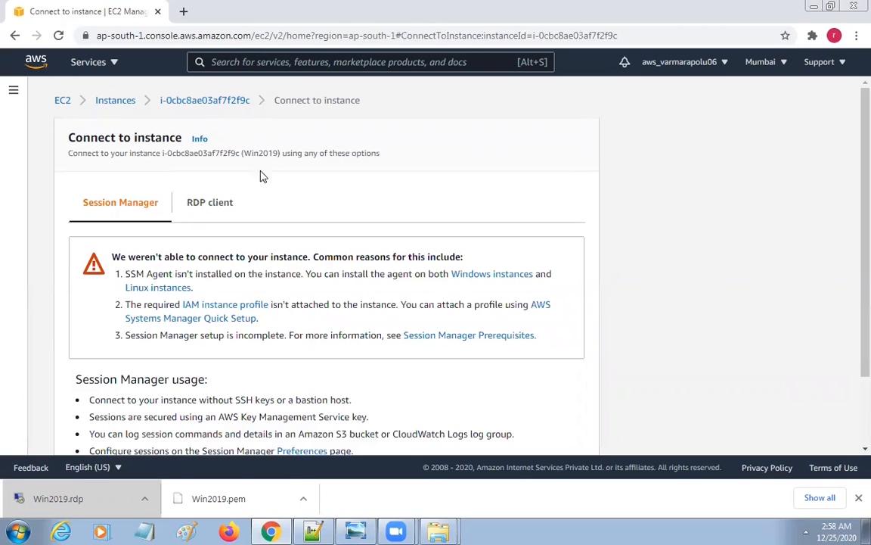
- Show the RDP client connection details and download the remote desktop file for the instance
click(217, 207)
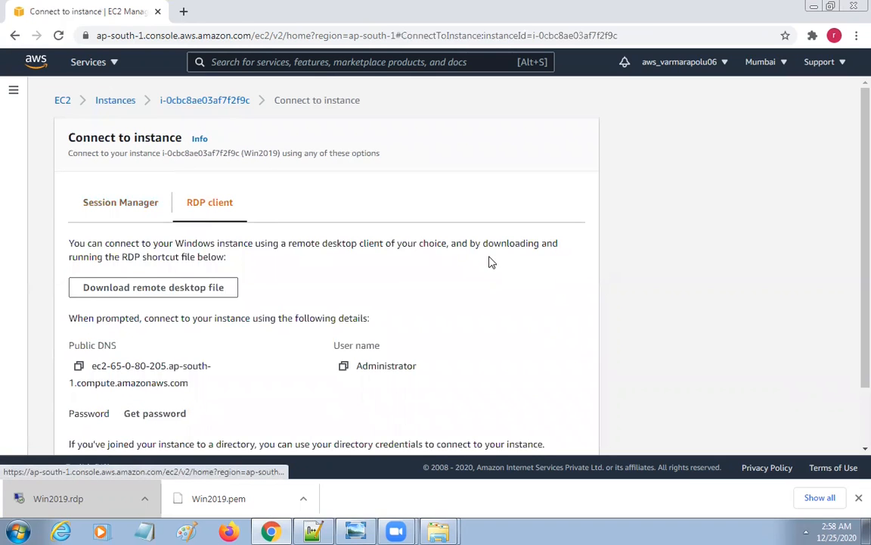
scroll(454, 257, down, 2)
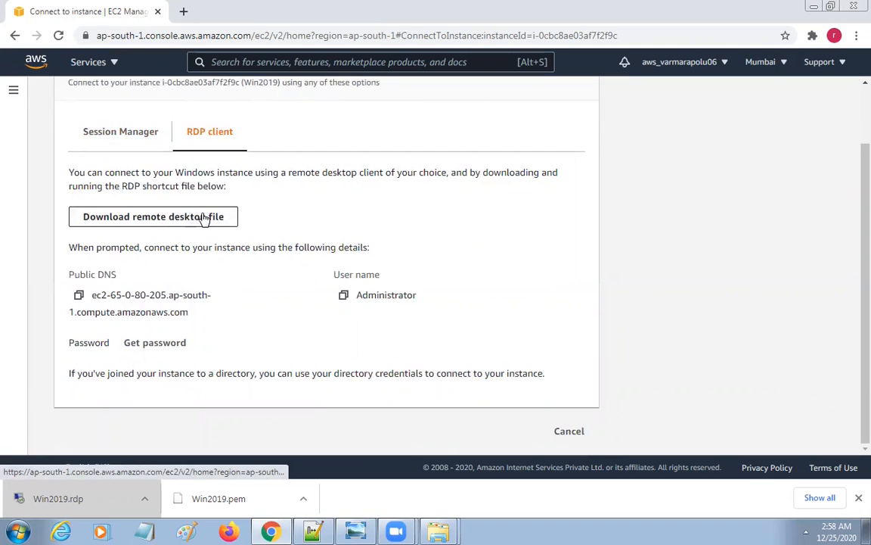
click(202, 217)
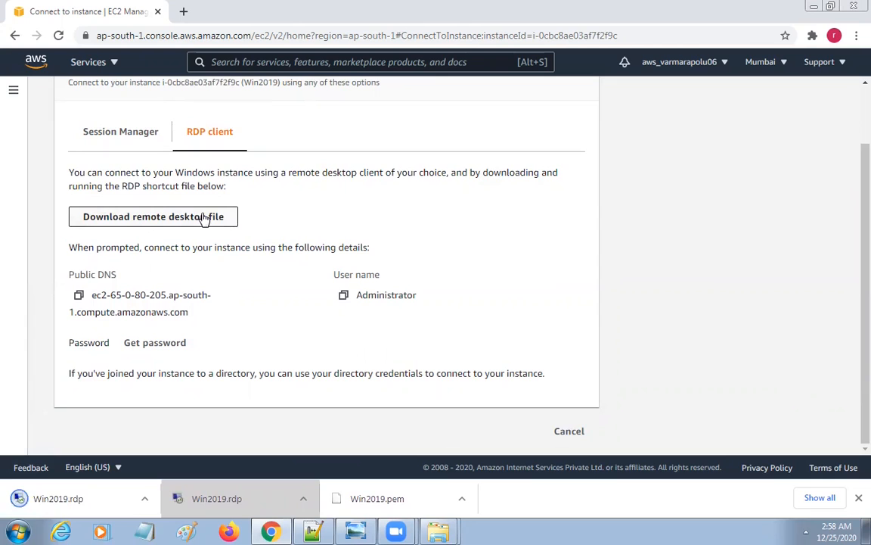
- Open the Downloads folder in Windows Explorer
click(16, 530)
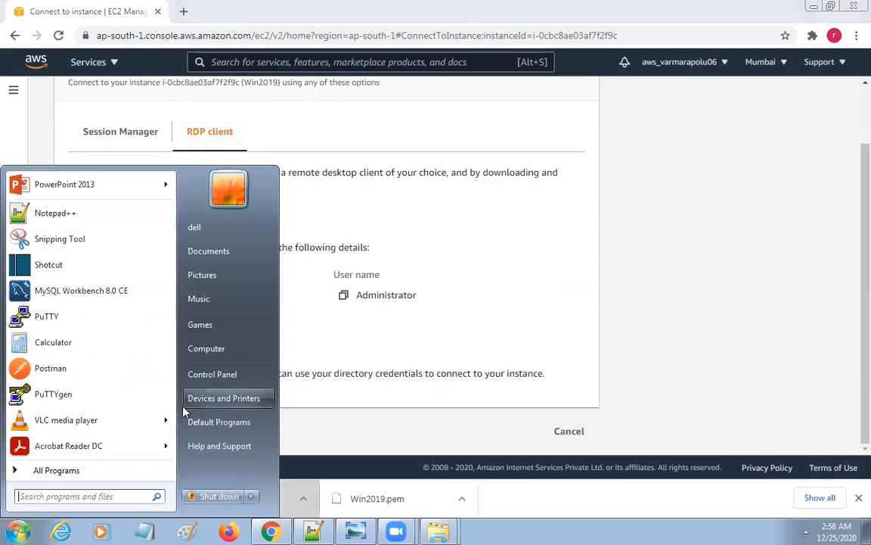
click(212, 352)
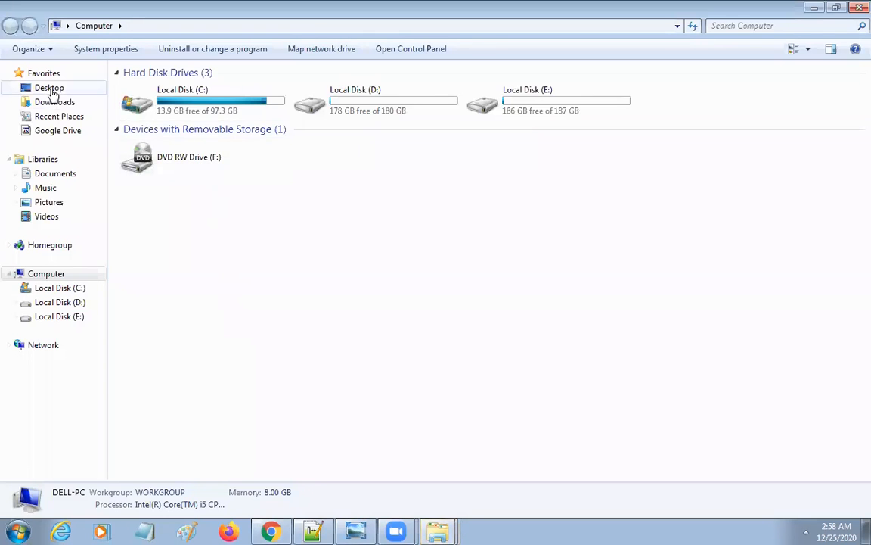
click(56, 106)
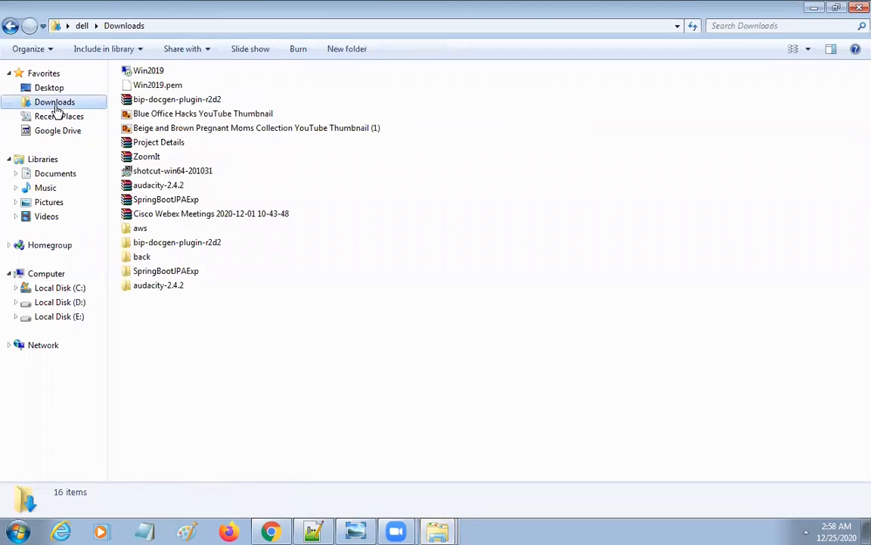
click(149, 71)
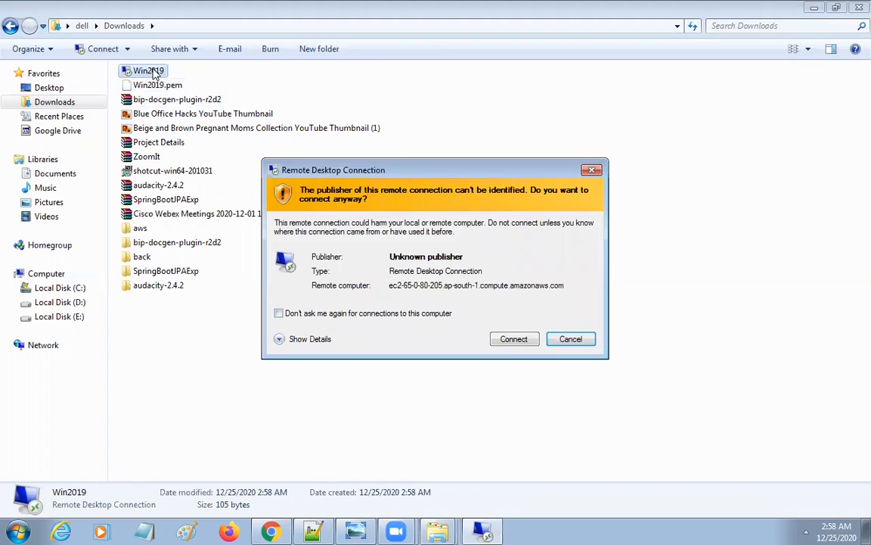
click(514, 339)
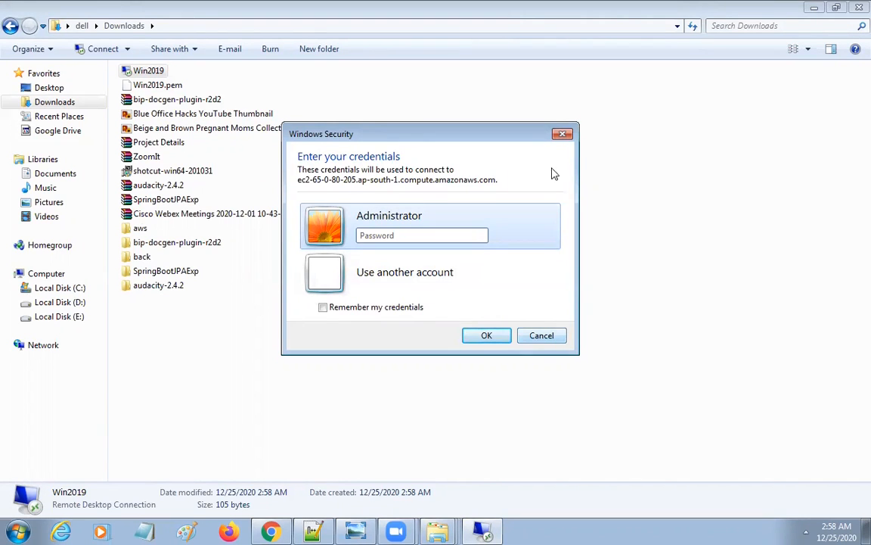
click(560, 138)
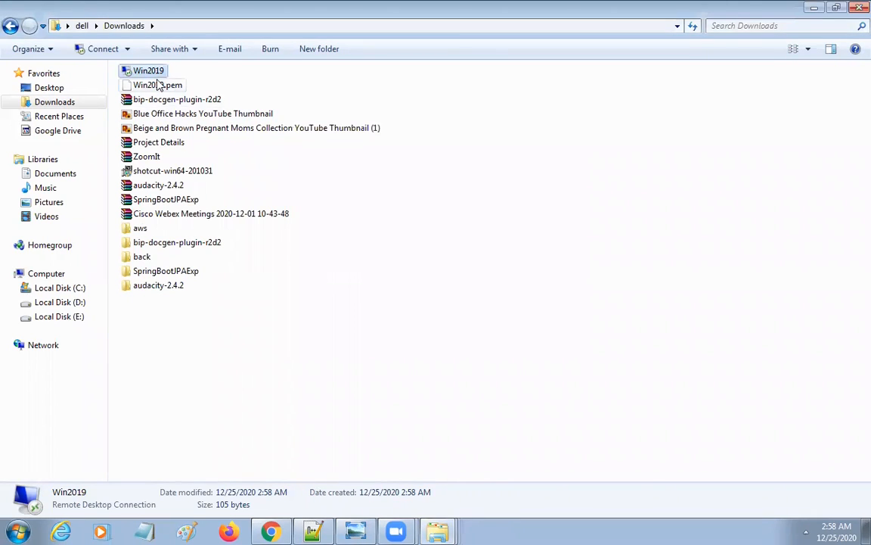
- Open the aws folder in Downloads and check the location of the Win2019.pem key file
double_click(140, 229)
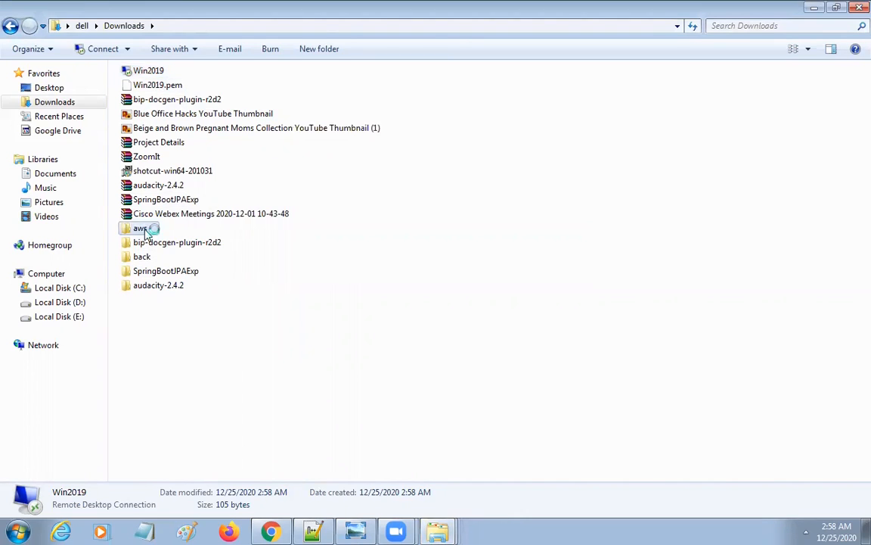
click(240, 25)
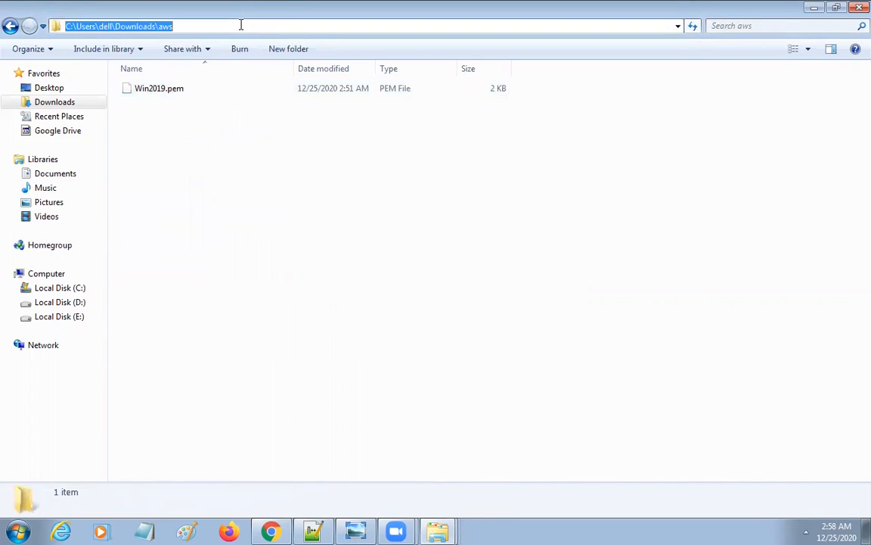
- Switch to Chrome, open the instance's Windows password retrieval page and start browsing for its key pair file
click(271, 532)
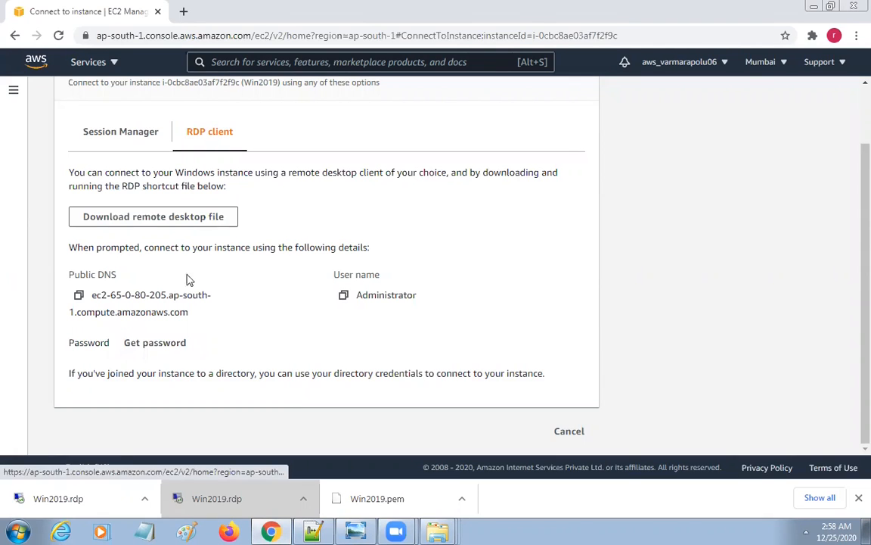
click(166, 344)
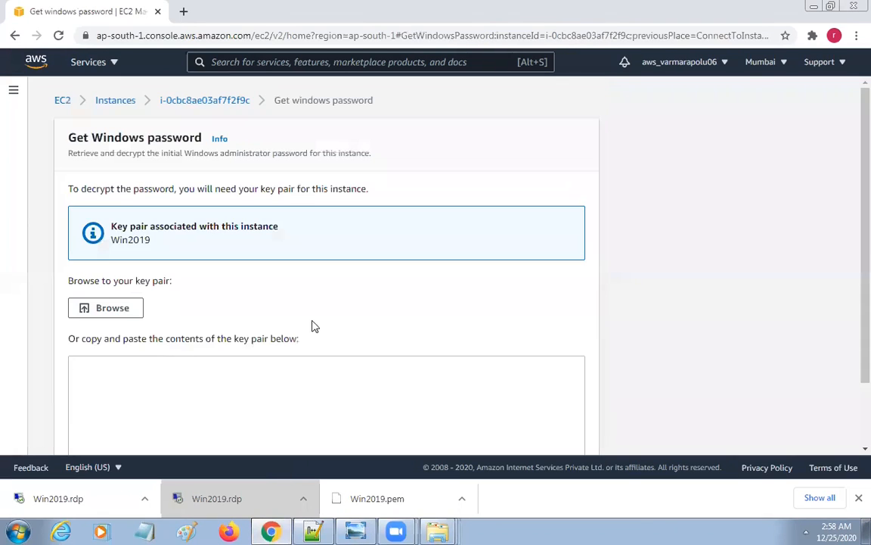
scroll(371, 325, down, 2)
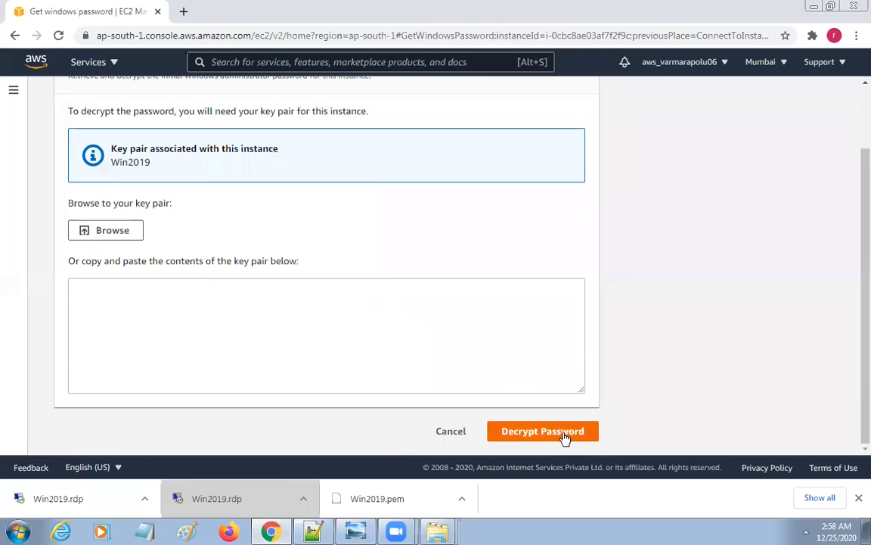
click(129, 233)
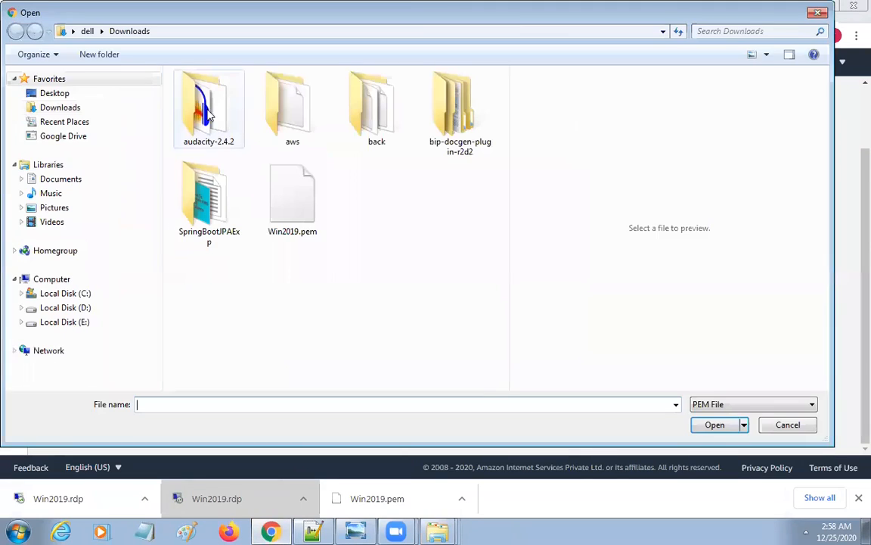
text("C:\Users\dell\Downloads\Win2019.pem")
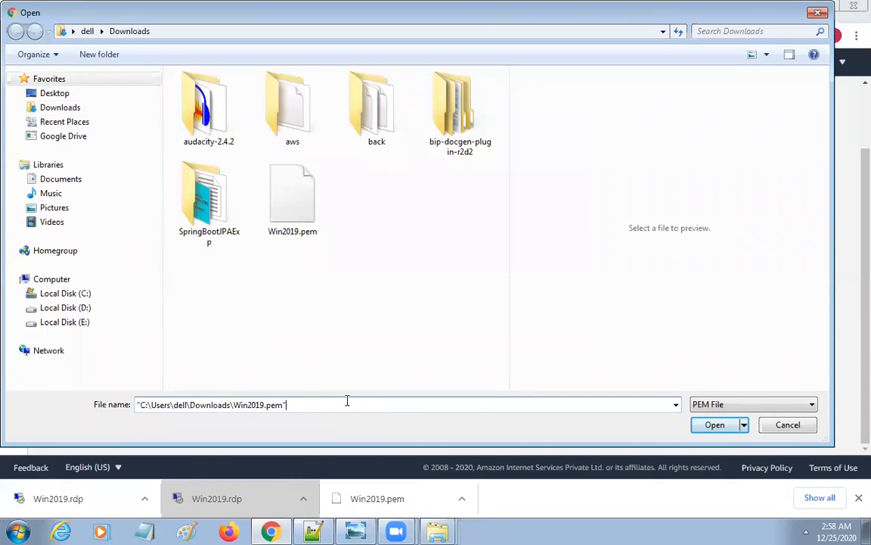
drag(311, 405, 139, 408)
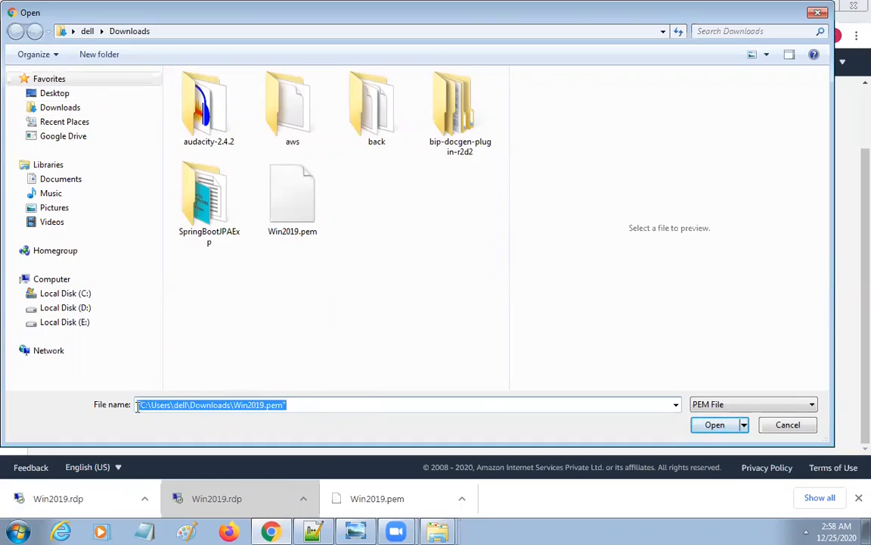
key(BackSpace)
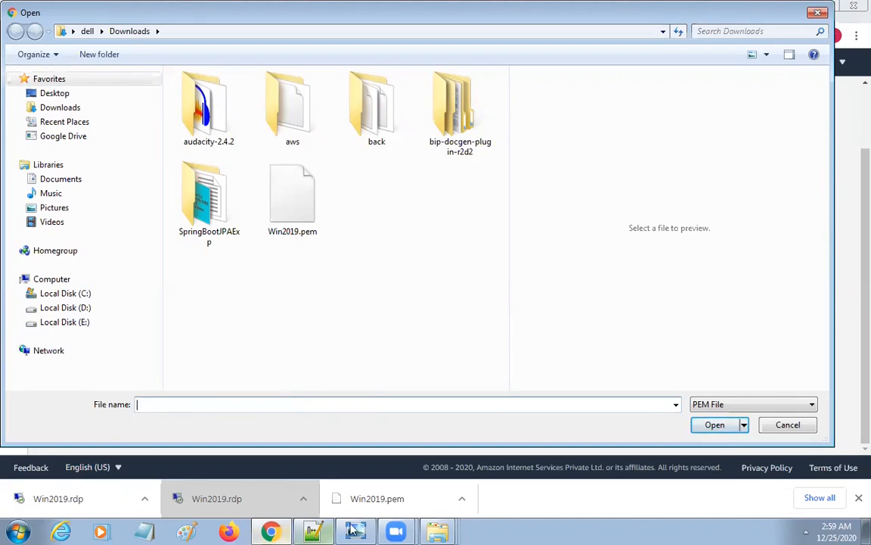
click(437, 532)
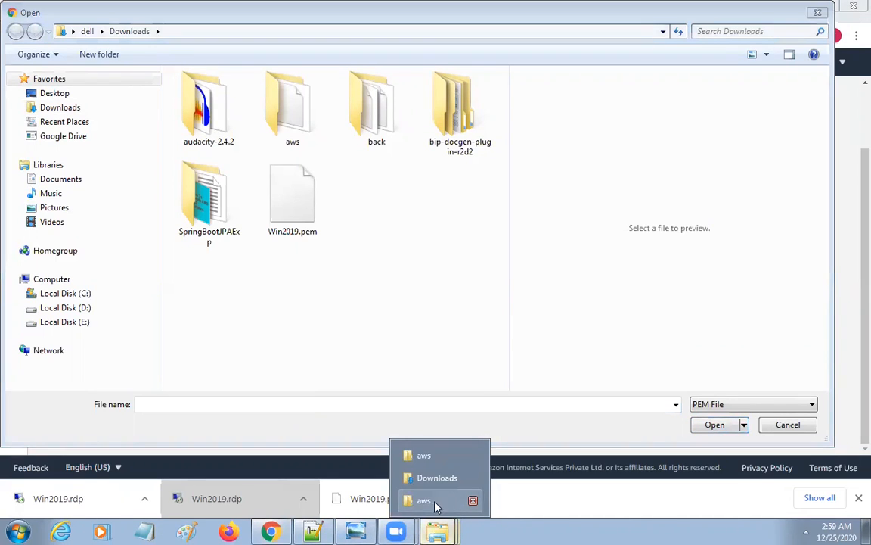
key(super)
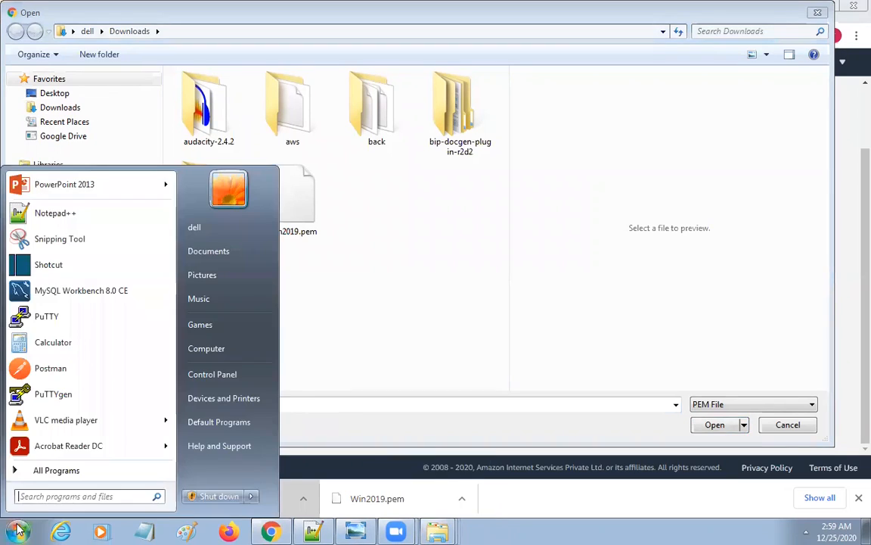
click(572, 340)
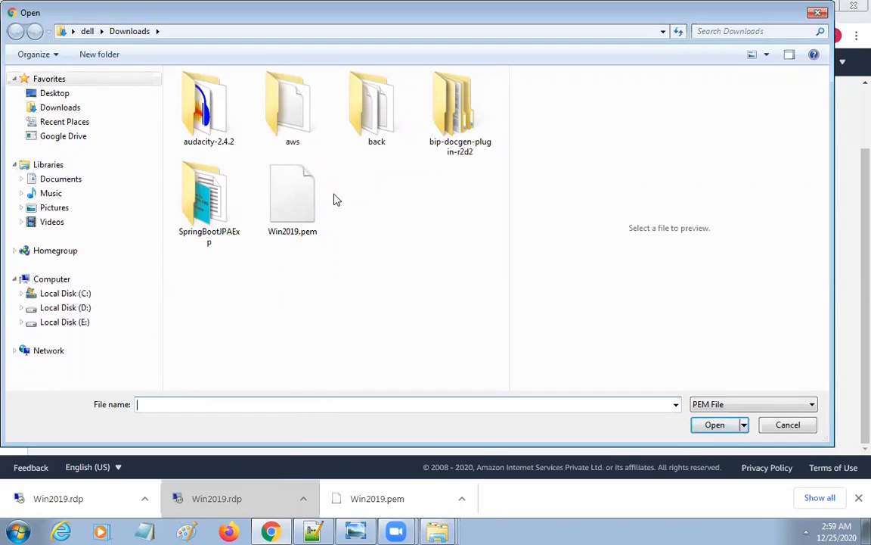
- Load Win2019.pem from the aws folder as the key pair and decrypt the Windows administrator password
double_click(301, 117)
double_click(228, 94)
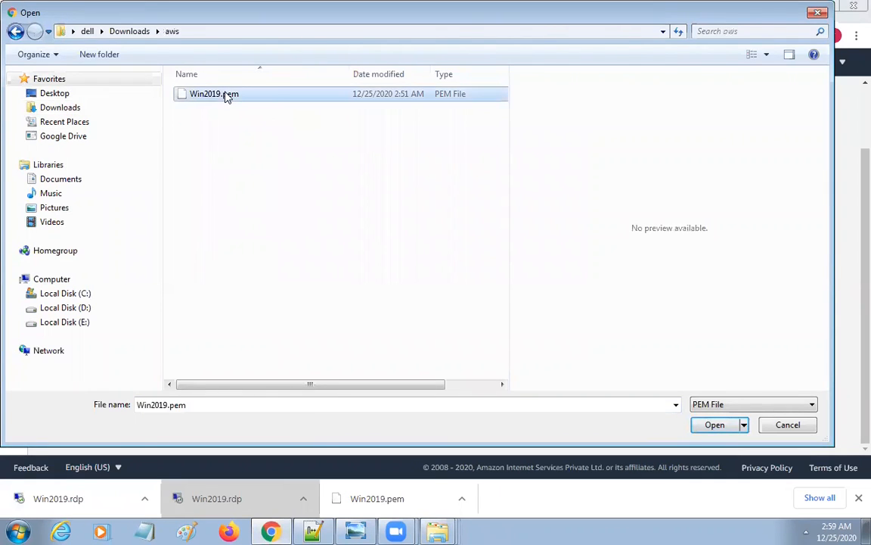
scroll(537, 344, down, 5)
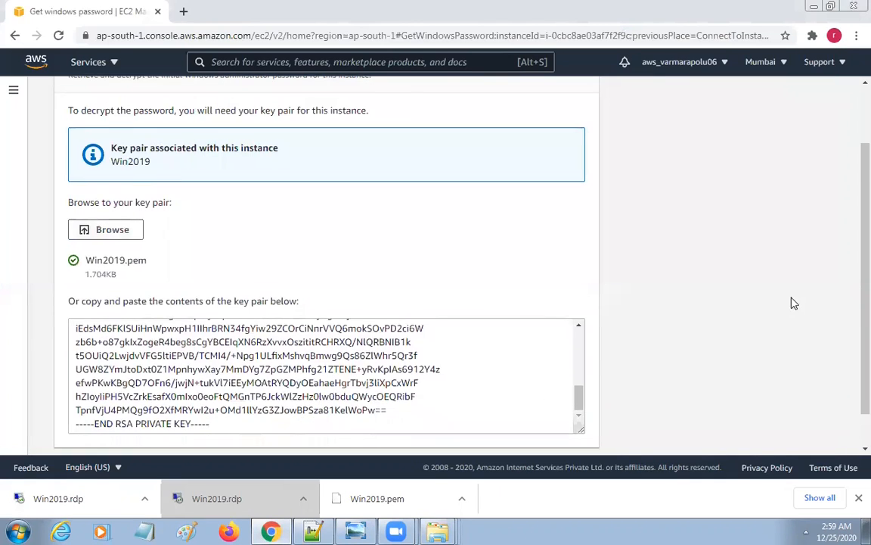
scroll(738, 353, down, 1)
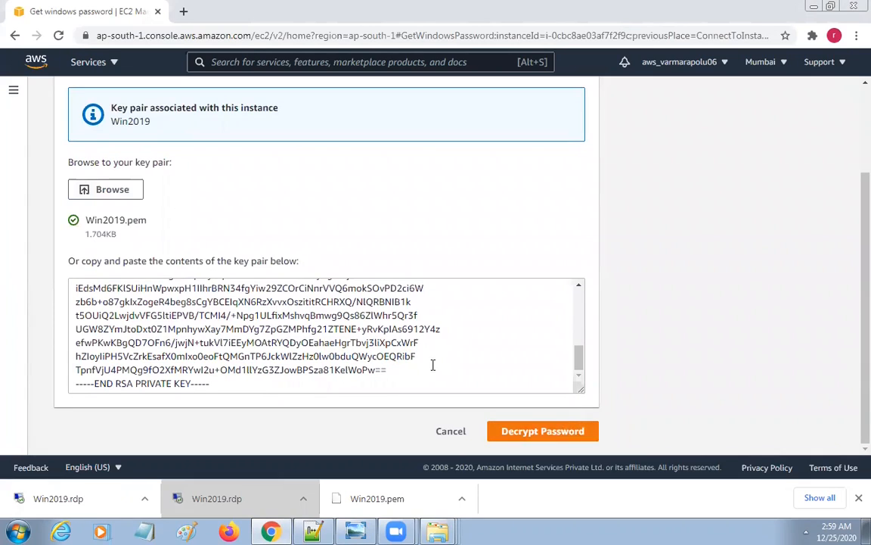
click(535, 433)
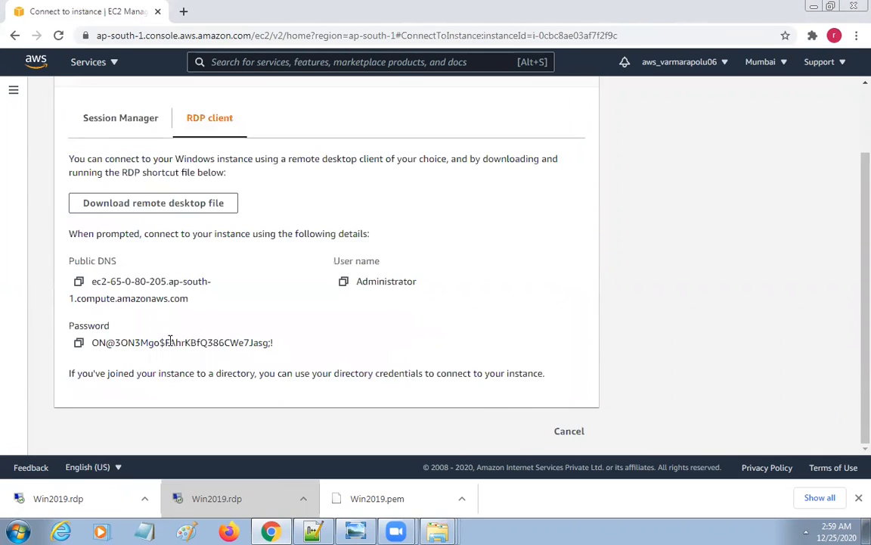
- Copy the decrypted administrator password from the RDP client connection details
click(79, 343)
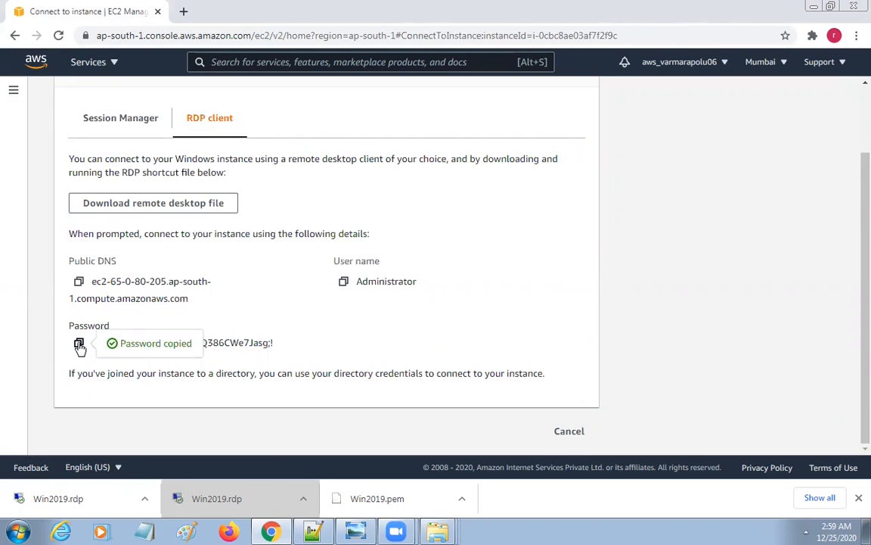
drag(274, 346, 249, 346)
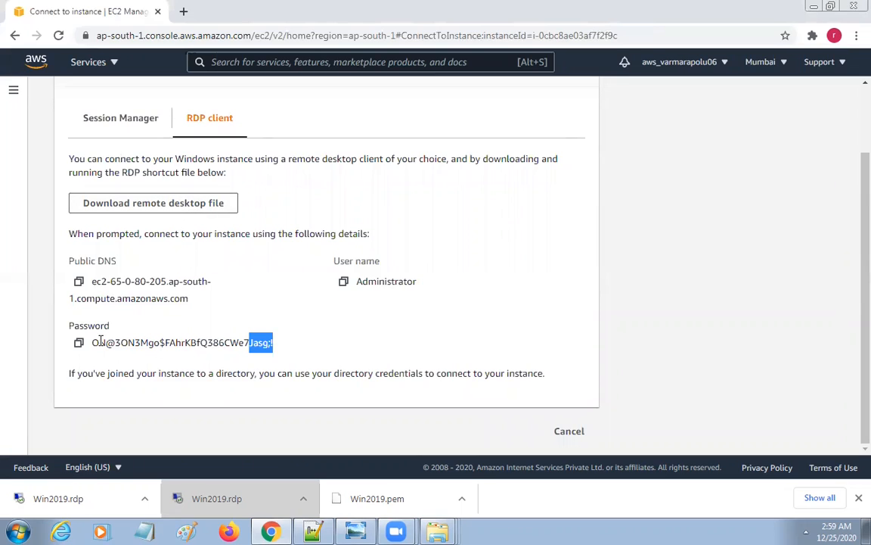
click(79, 343)
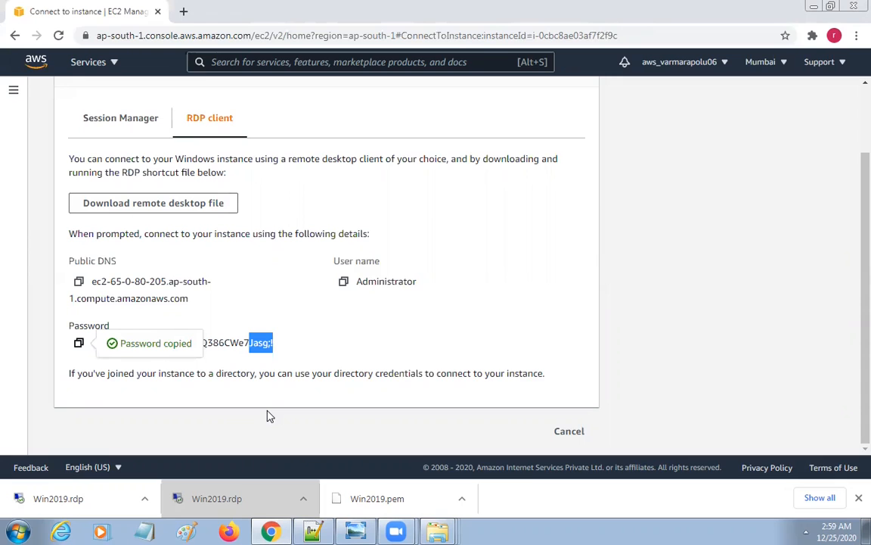
- Switch to the Downloads folder in Windows Explorer, launch the Win2019 remote desktop file and accept connecting to the unknown publisher
key(super)
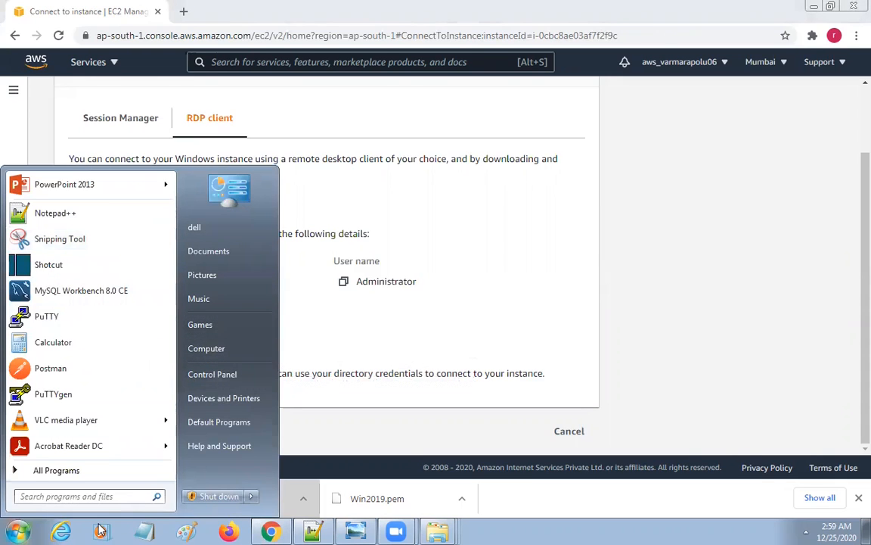
click(437, 531)
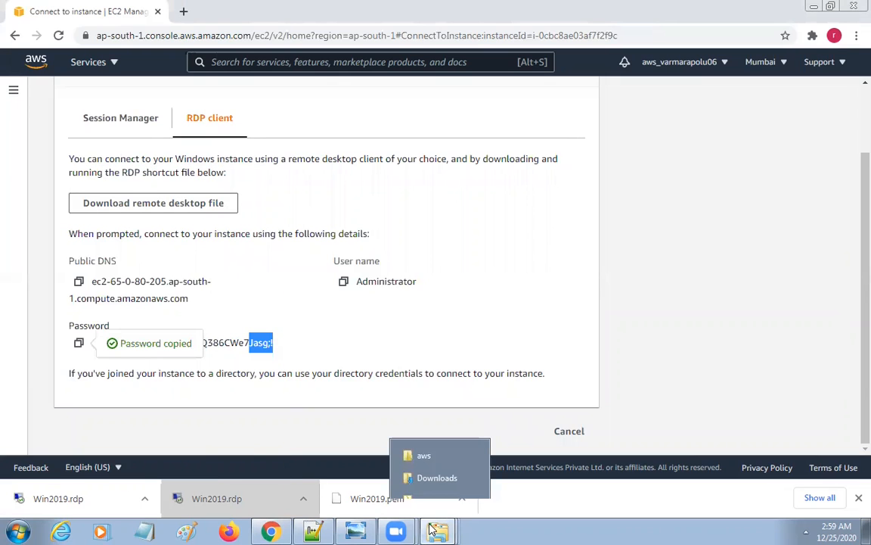
click(437, 479)
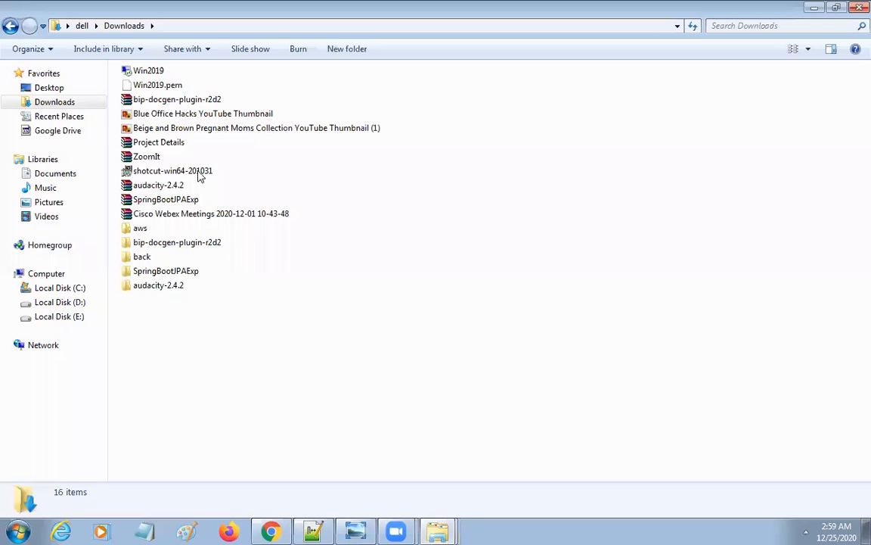
double_click(151, 76)
click(512, 339)
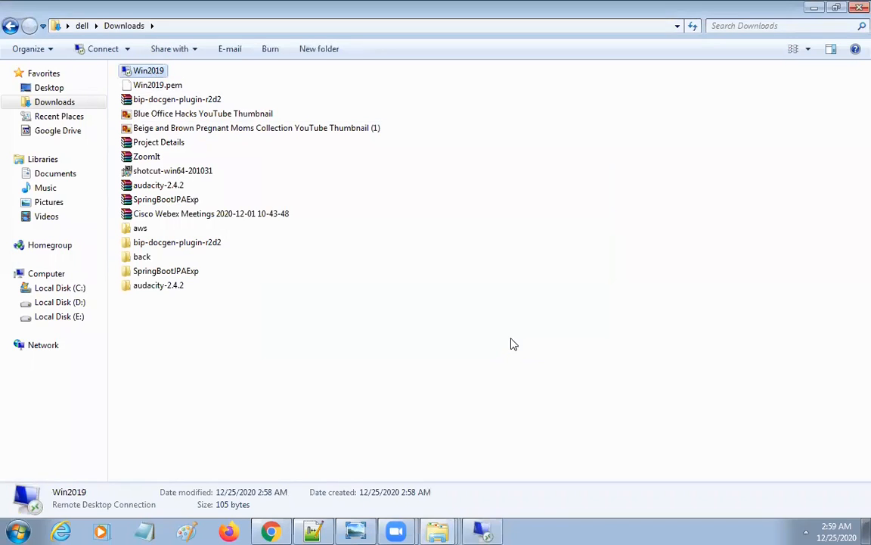
- Paste the copied password for the Administrator account and complete the Remote Desktop sign-in to the instance
click(405, 233)
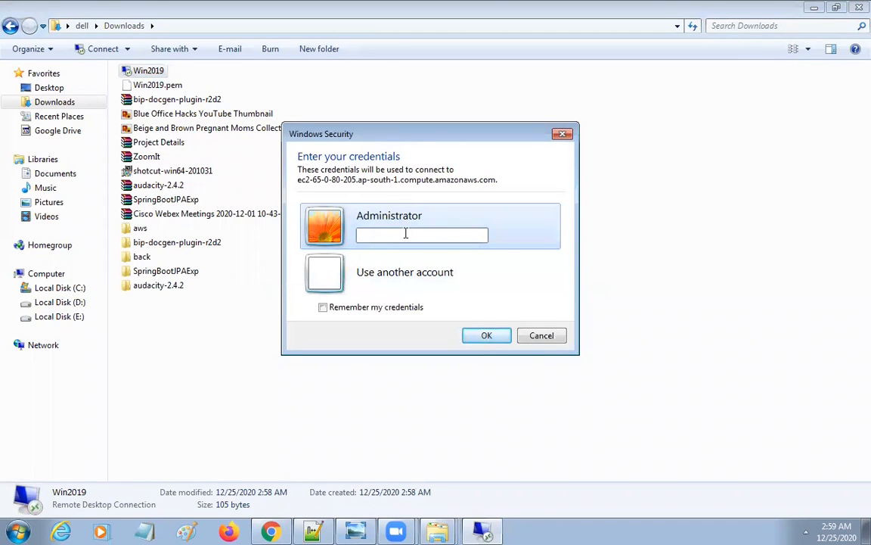
key(ctrl+v)
click(490, 335)
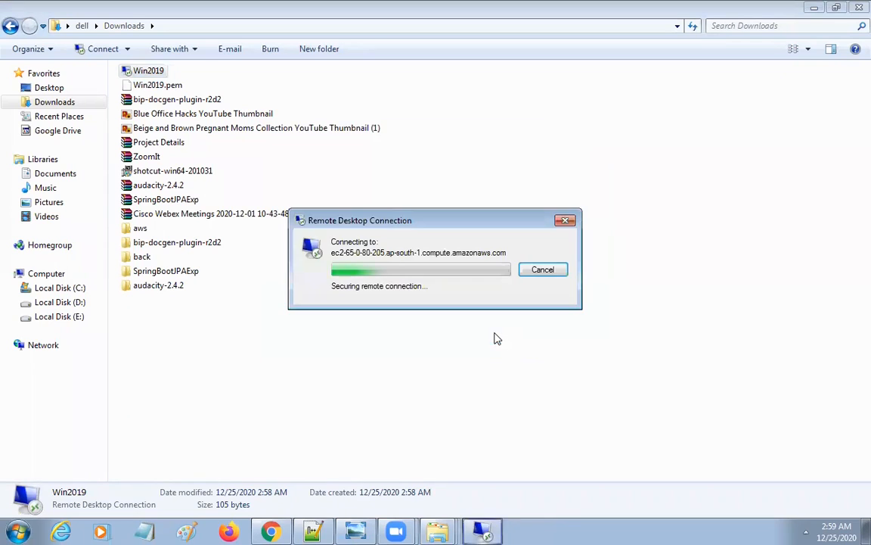
click(478, 378)
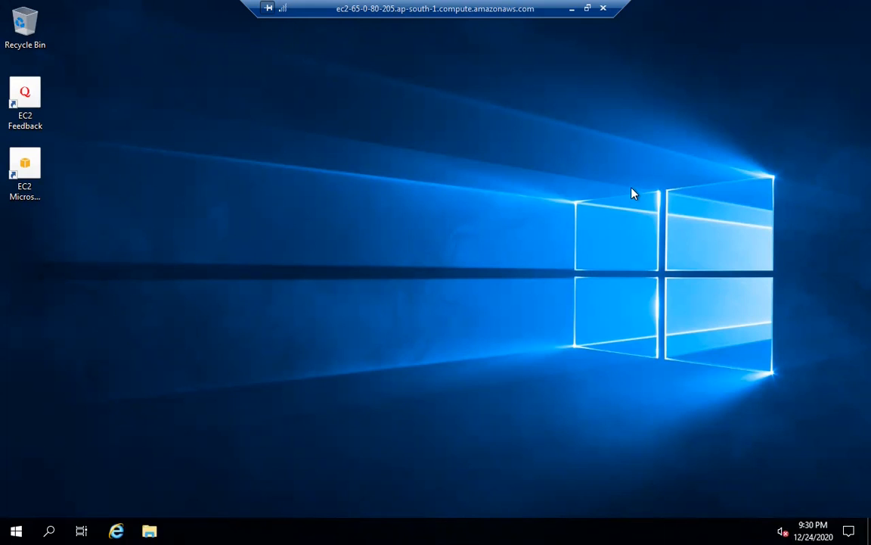
- Examine the instance details on the remote desktop, including the public and private IP addresses, instance size and memory
click(756, 255)
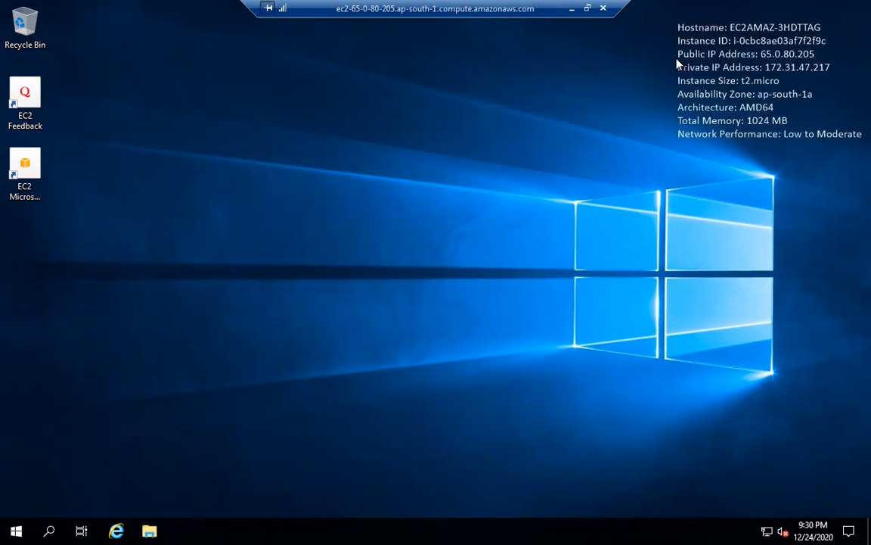
drag(672, 59, 825, 50)
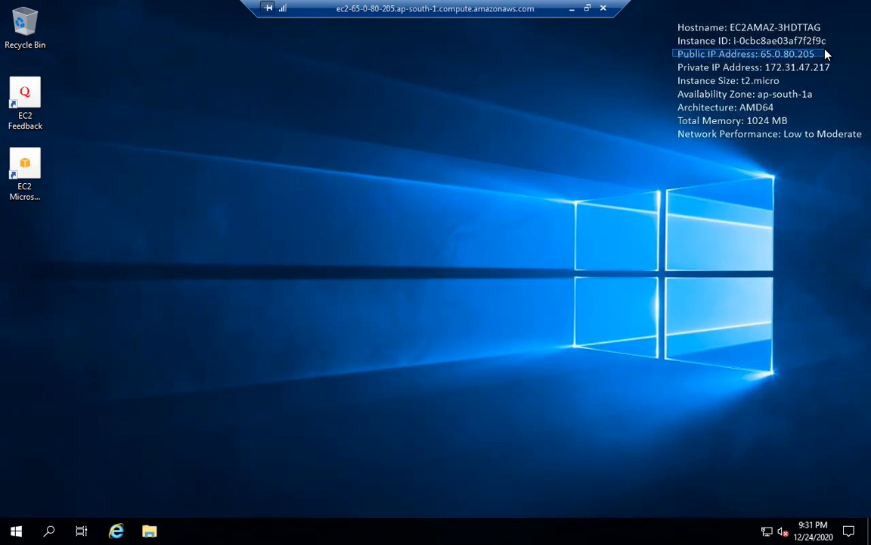
drag(826, 54, 825, 55)
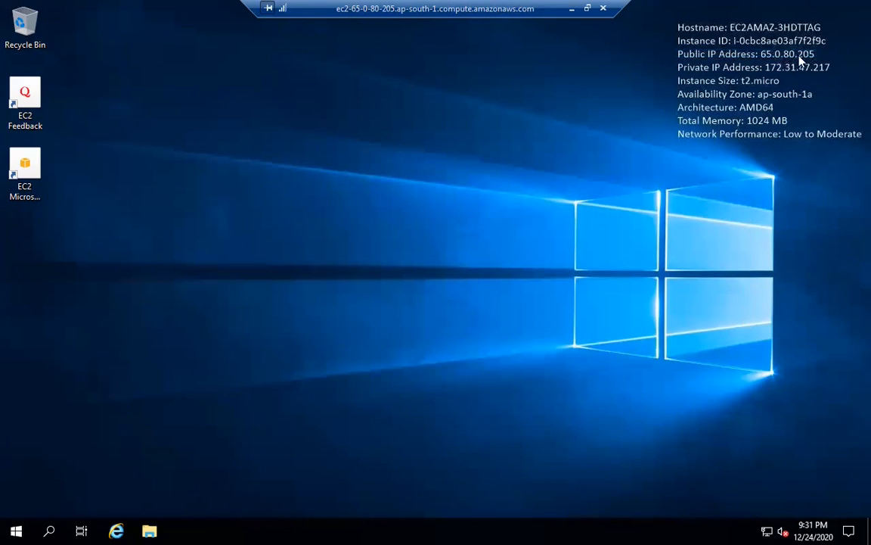
drag(677, 69, 838, 71)
drag(666, 15, 847, 175)
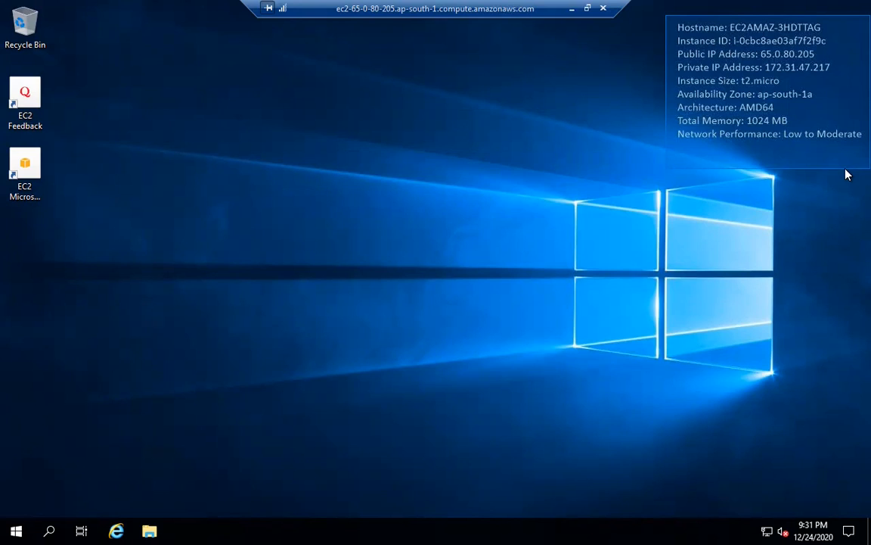
drag(846, 170, 846, 169)
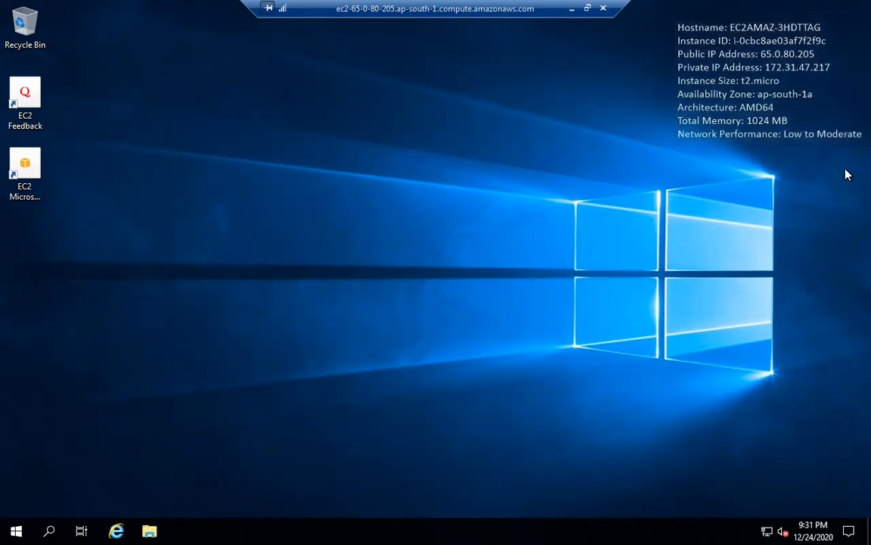